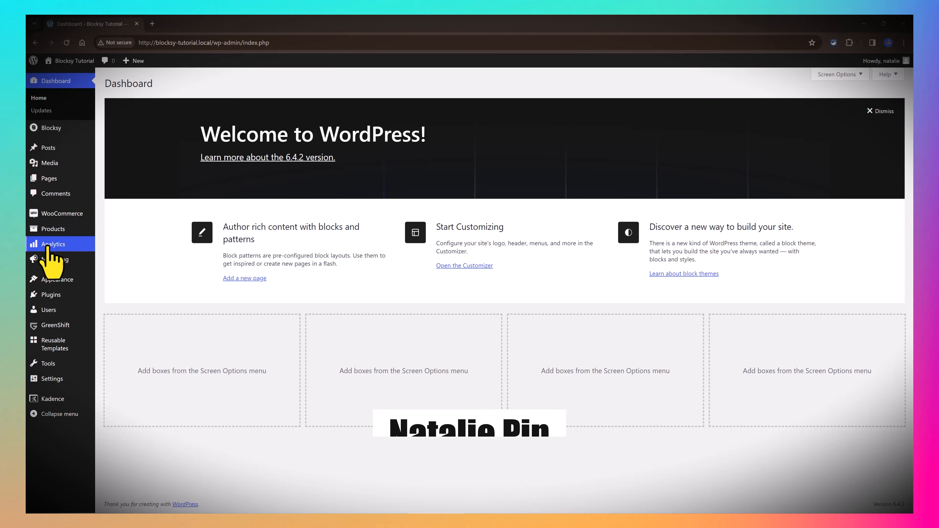
# - Open the Header section of the theme Customizer and show the list of available headers
pyautogui.moveTo(55, 280)
pyautogui.click(111, 294)
pyautogui.click(66, 188)
pyautogui.click(127, 145)
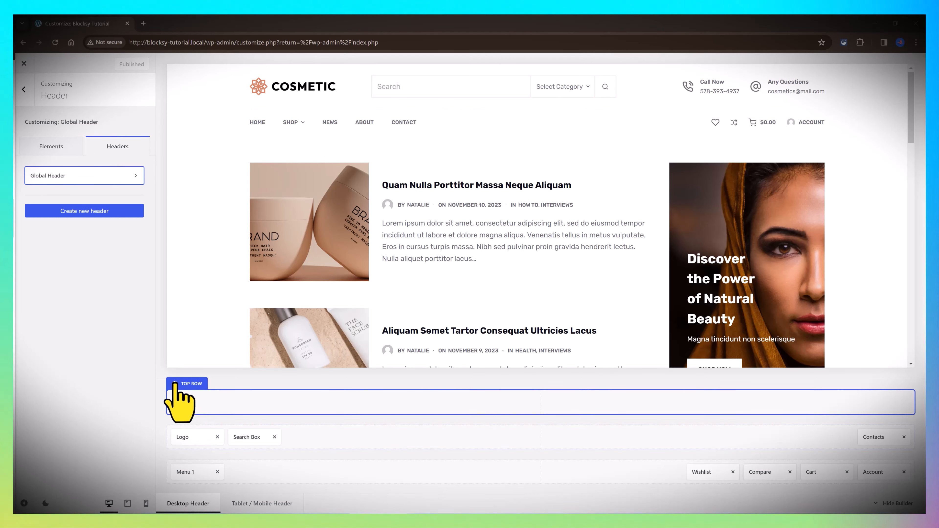
# - Examine the general and design options of the global header's Top Row
pyautogui.click(176, 384)
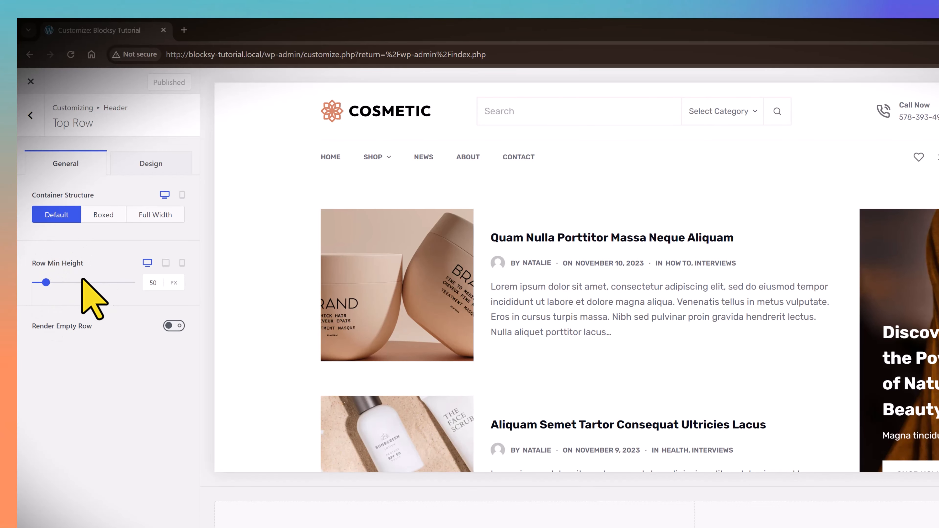
pyautogui.click(151, 163)
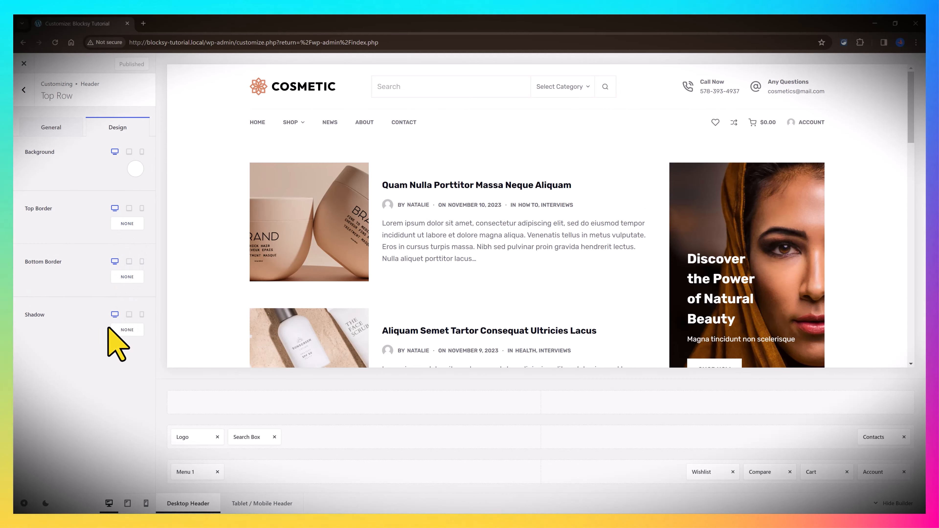
pyautogui.click(53, 130)
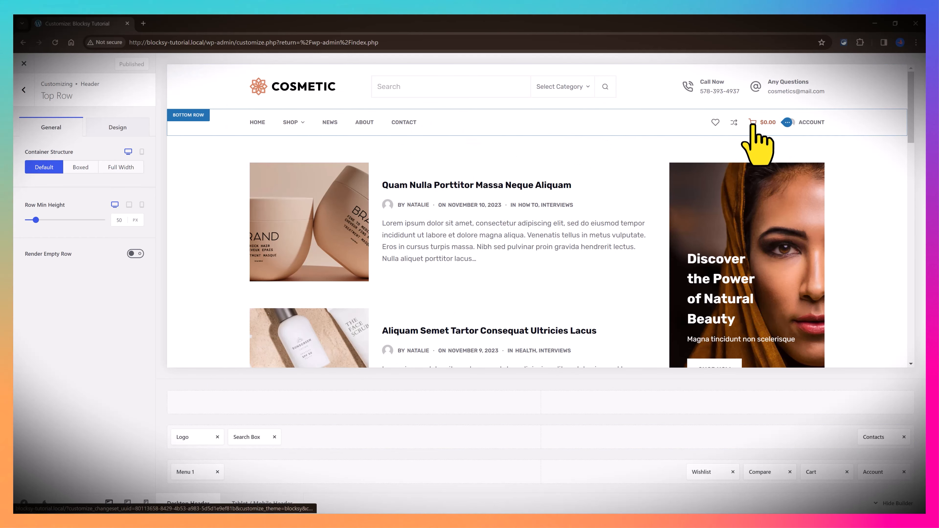
# - Try moving the Wishlist element across the header's bottom row towards Menu 1
pyautogui.click(730, 121)
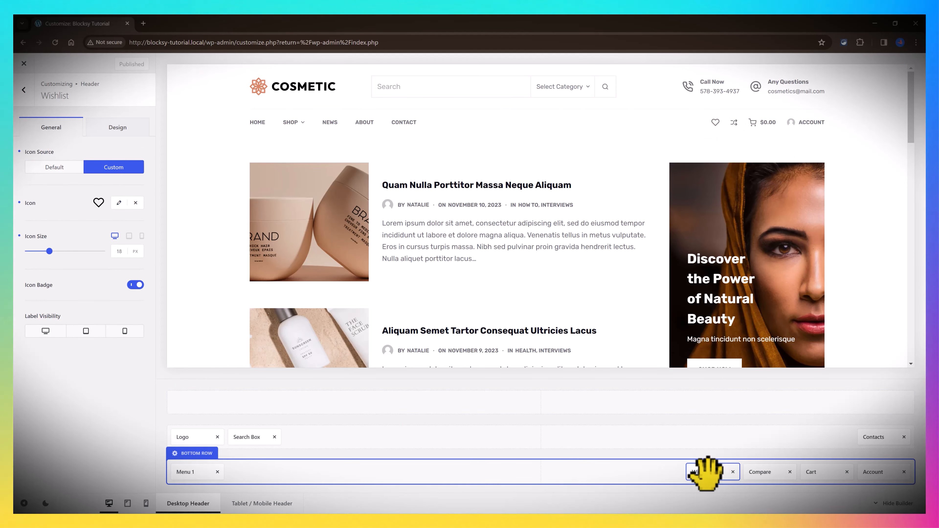
pyautogui.moveTo(708, 474); pyautogui.dragTo(514, 477)
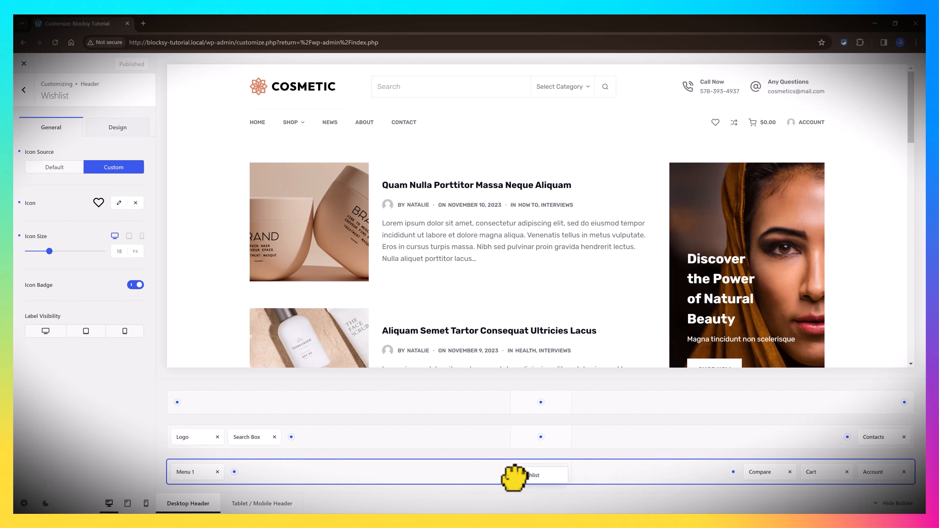
pyautogui.moveTo(414, 476); pyautogui.dragTo(255, 477)
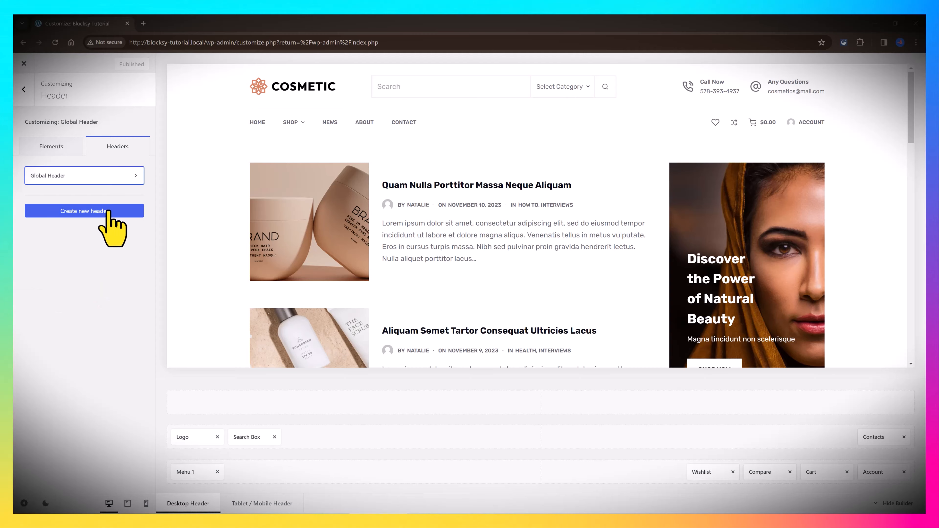
# - Create a new header named "Tutorial" without copying elements or styles from another header
pyautogui.click(109, 212)
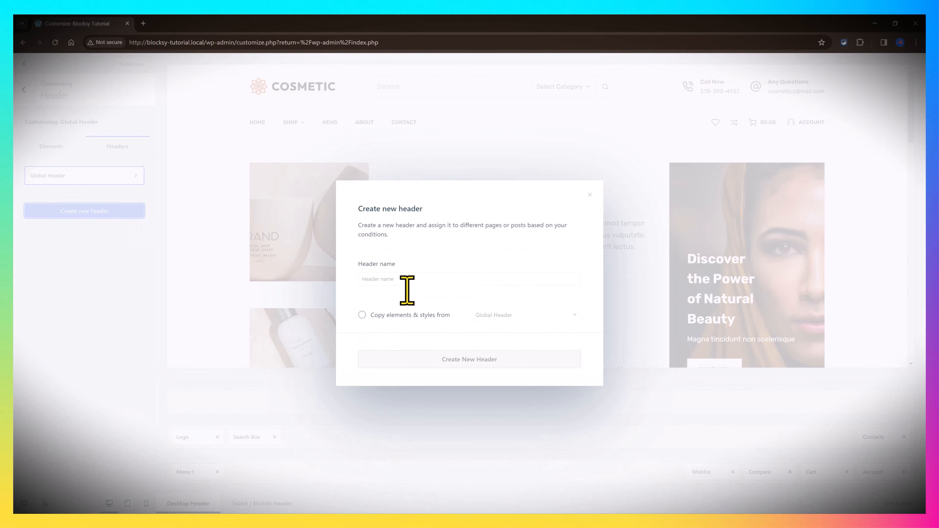
pyautogui.click(396, 279)
pyautogui.write('Tutorial')
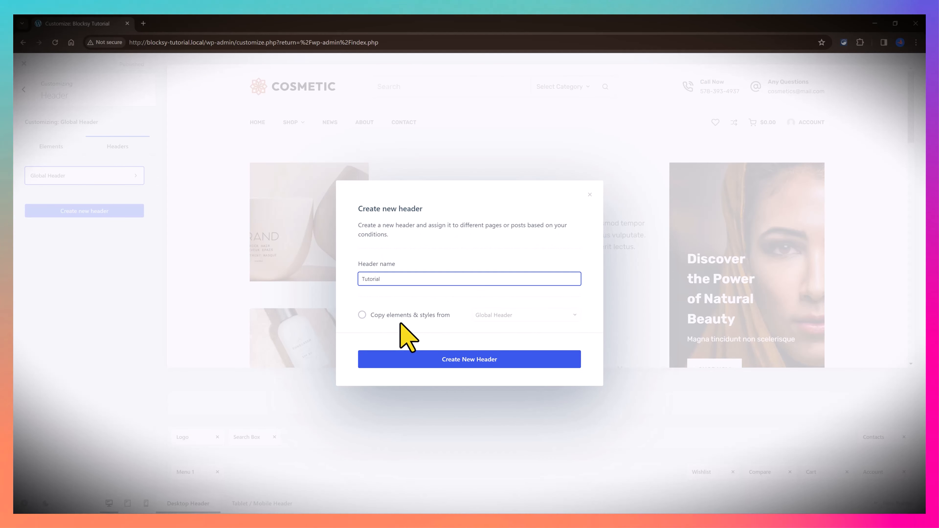
pyautogui.click(429, 357)
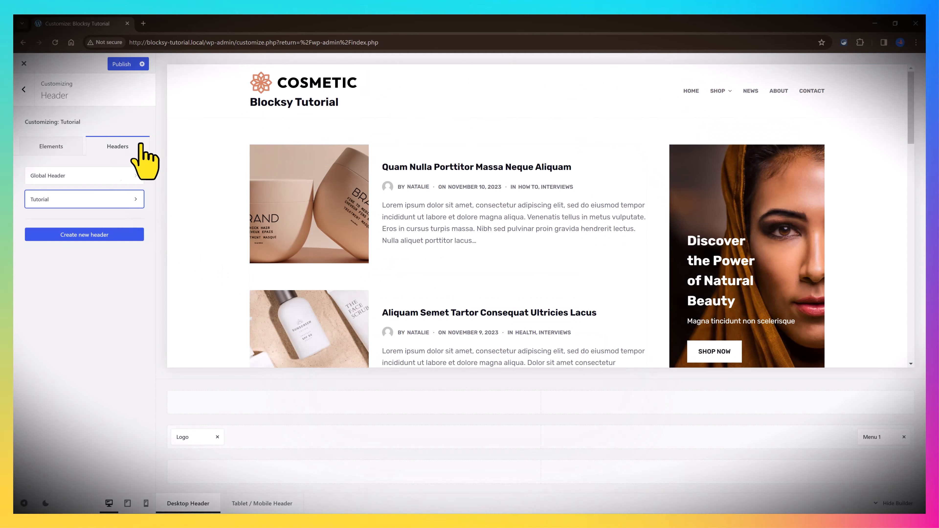
# - Add an Include display condition for the Entire Website to the Tutorial header, browsing the available condition targets
pyautogui.click(139, 200)
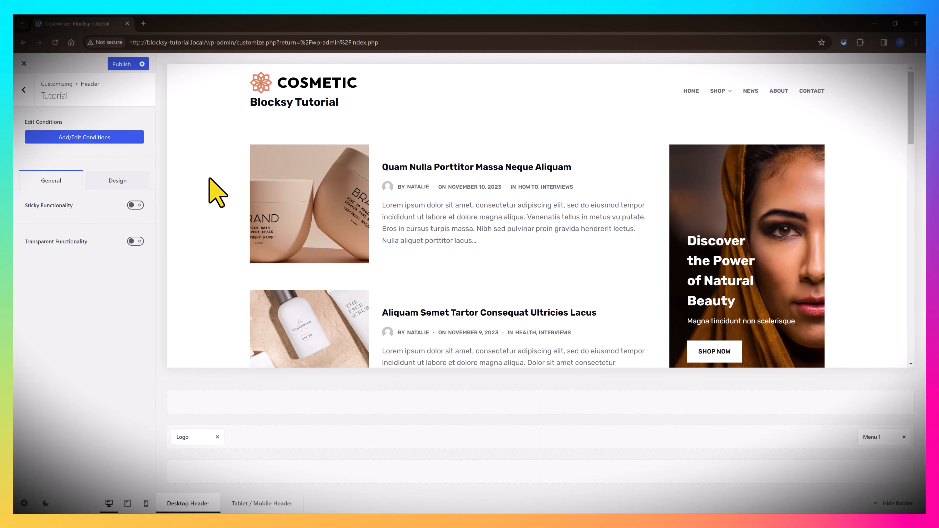
pyautogui.click(99, 135)
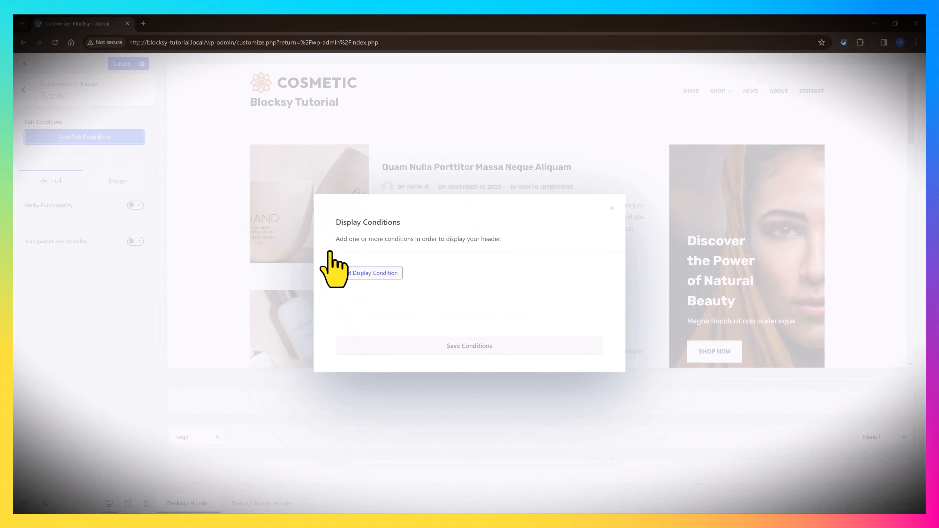
pyautogui.click(389, 273)
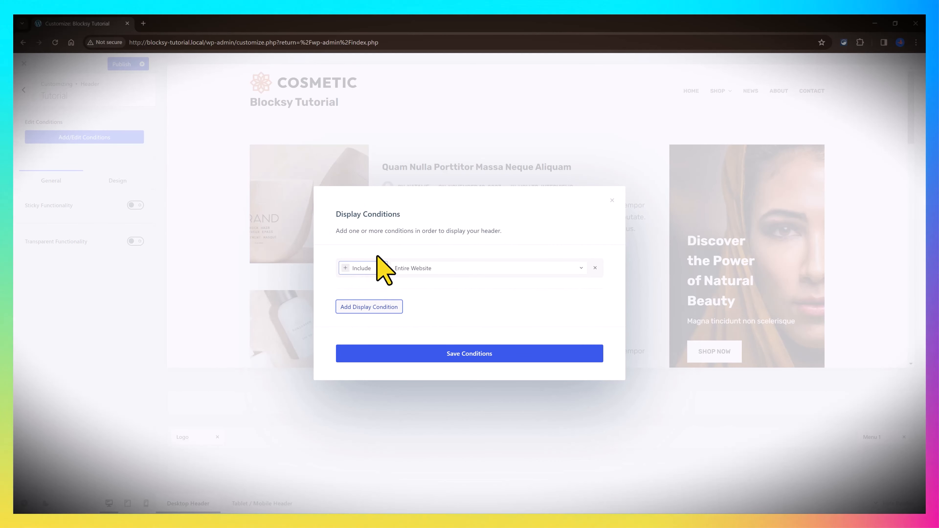
pyautogui.click(497, 269)
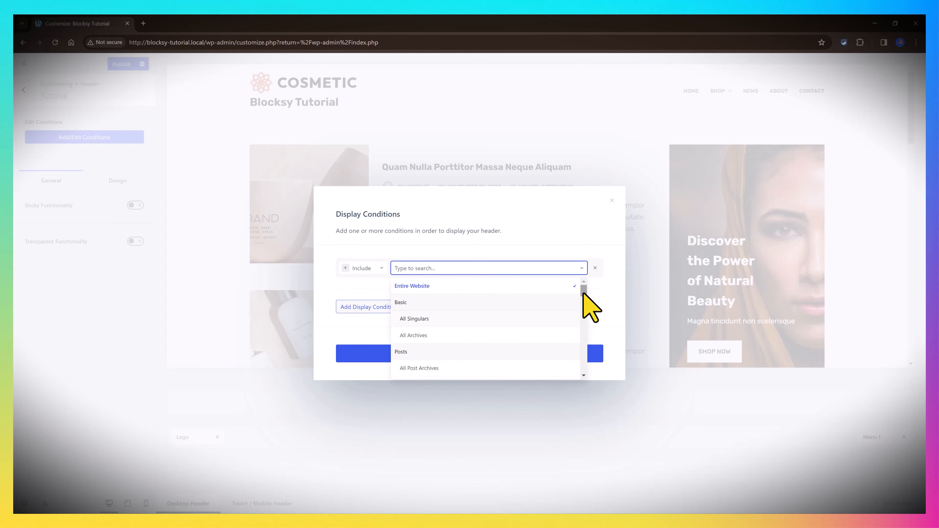
pyautogui.moveTo(572, 333); pyautogui.dragTo(532, 290)
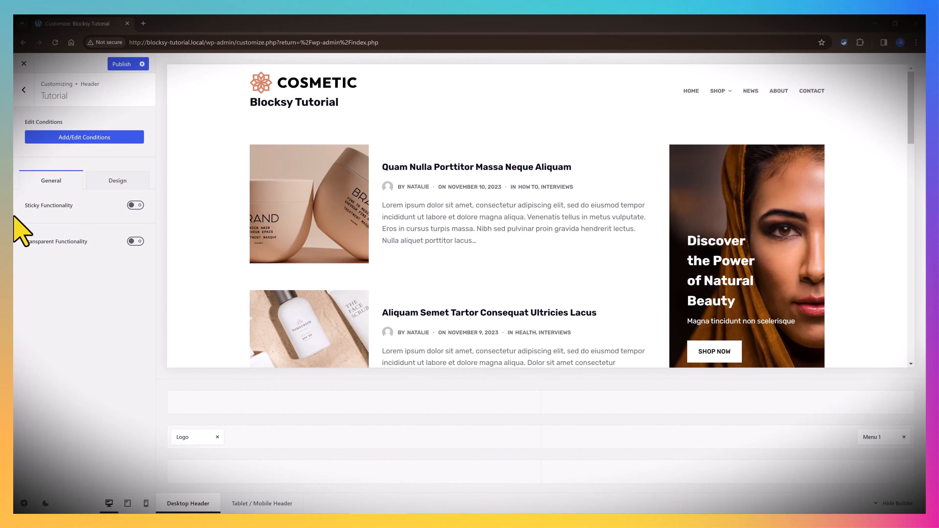
# - Enable Sticky Functionality for the Tutorial header with the Auto Hide/Show effect, checking how a sticky header scrolls on the blocksy.local site
pyautogui.click(137, 205)
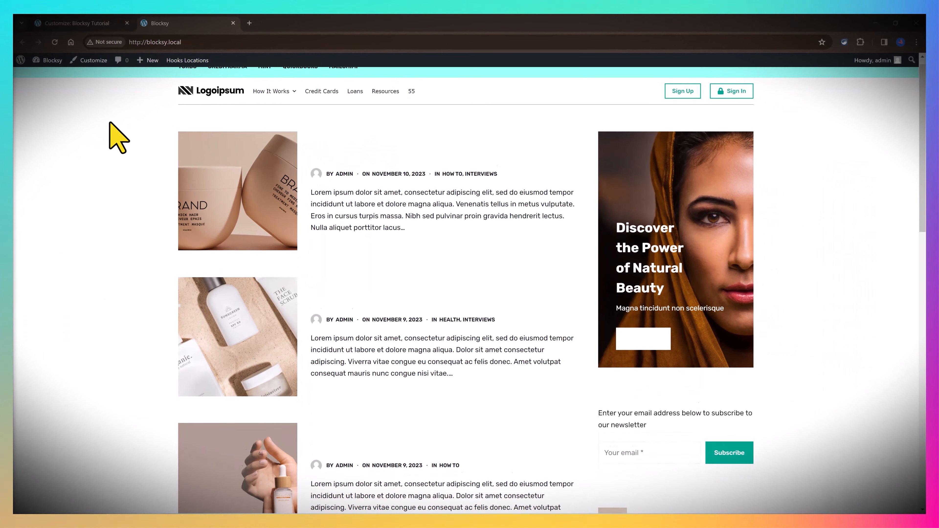
pyautogui.scroll(-5, 110, 122)
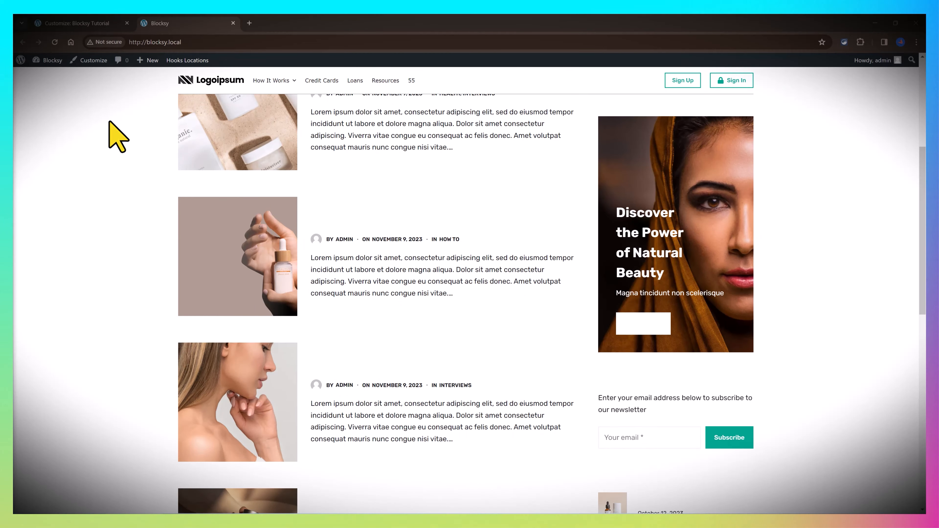
pyautogui.scroll(7, 116, 137)
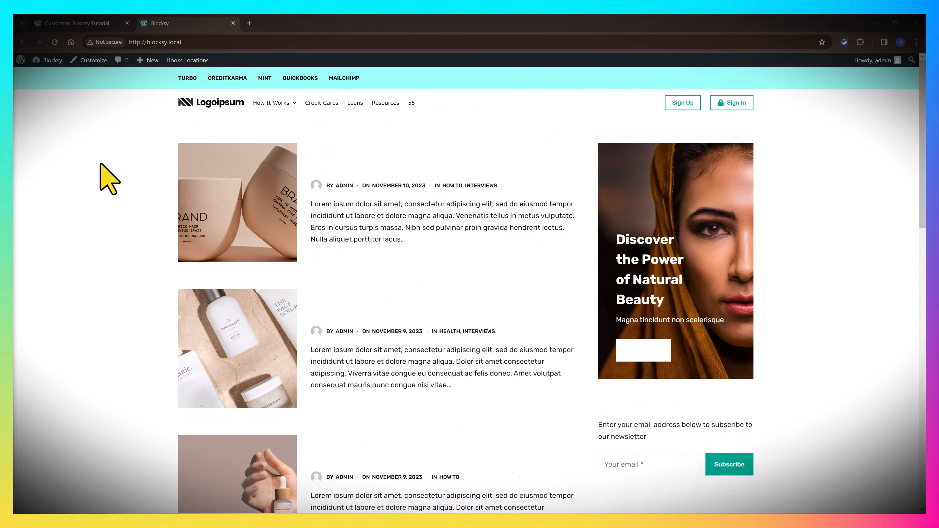
pyautogui.scroll(-5, 111, 180)
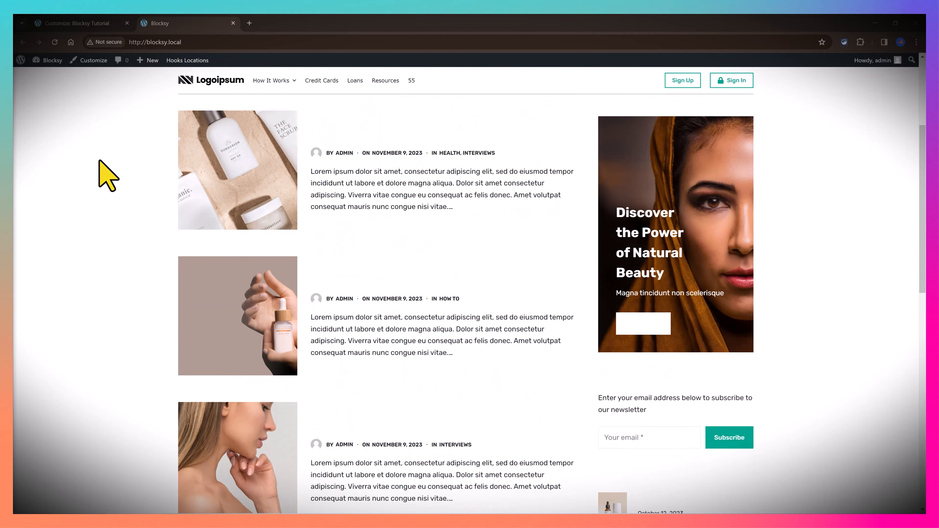
pyautogui.scroll(-4, 107, 174)
pyautogui.click(233, 23)
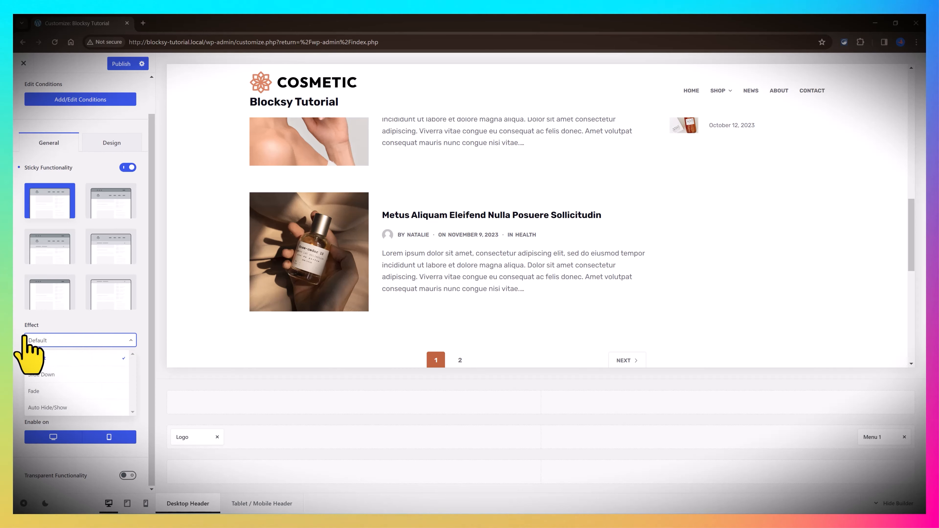
pyautogui.click(90, 407)
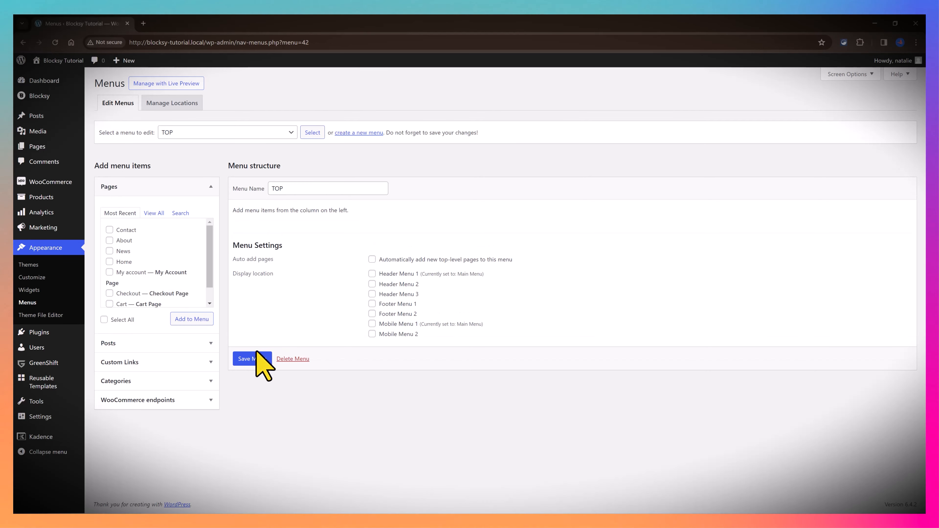
# - Add custom links with URL # to the TOP menu: Resources, Sales, Turbo, How it works and Video
pyautogui.click(134, 362)
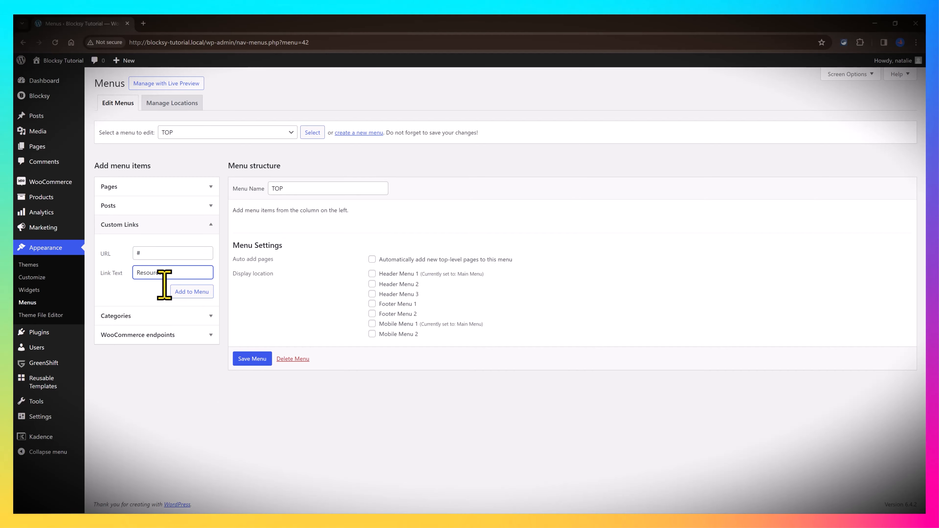
pyautogui.click(192, 292)
pyautogui.click(140, 254)
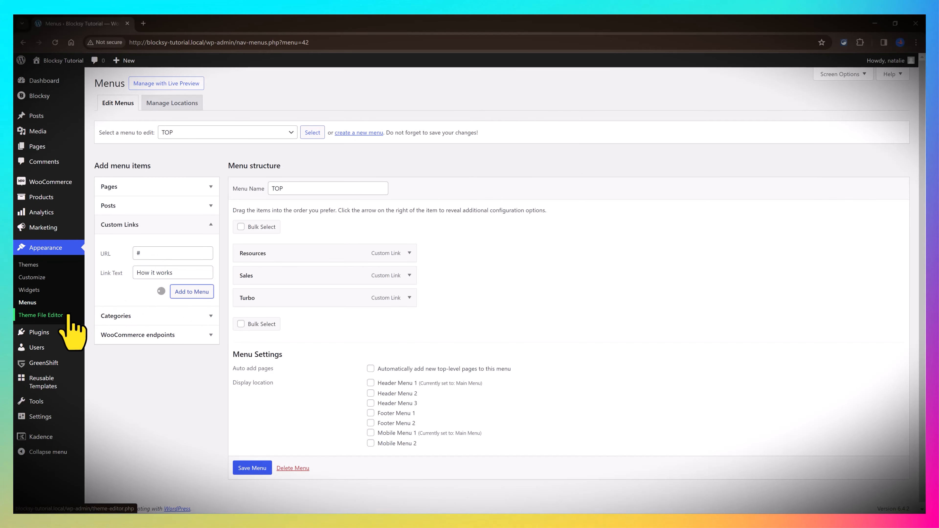
pyautogui.click(141, 253)
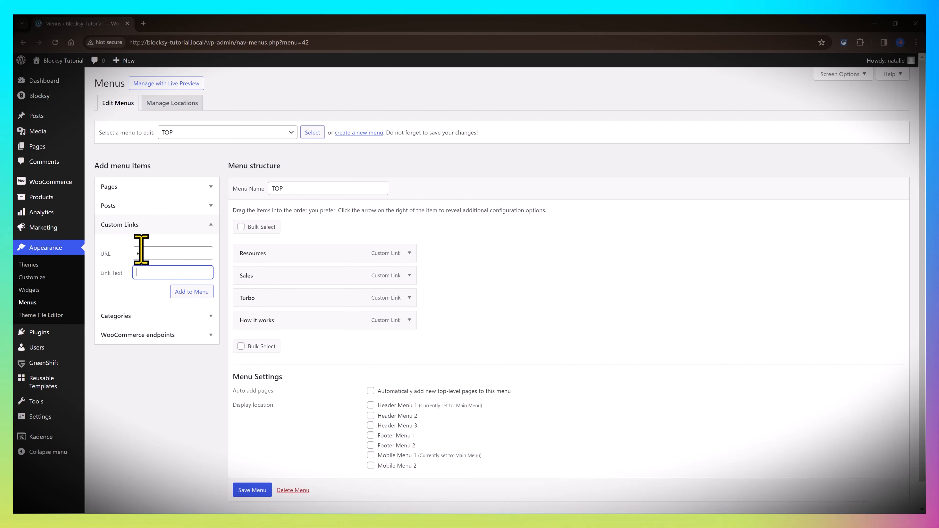
pyautogui.write('Video')
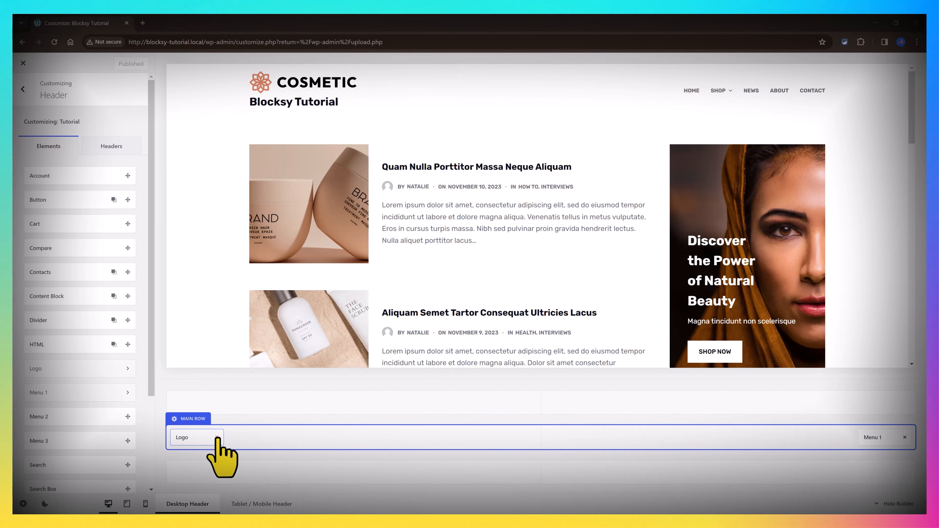
# - Clear the Tutorial header's main row, then place Menu 1 in its centre and the Logo at its left end
pyautogui.click(217, 438)
pyautogui.click(905, 437)
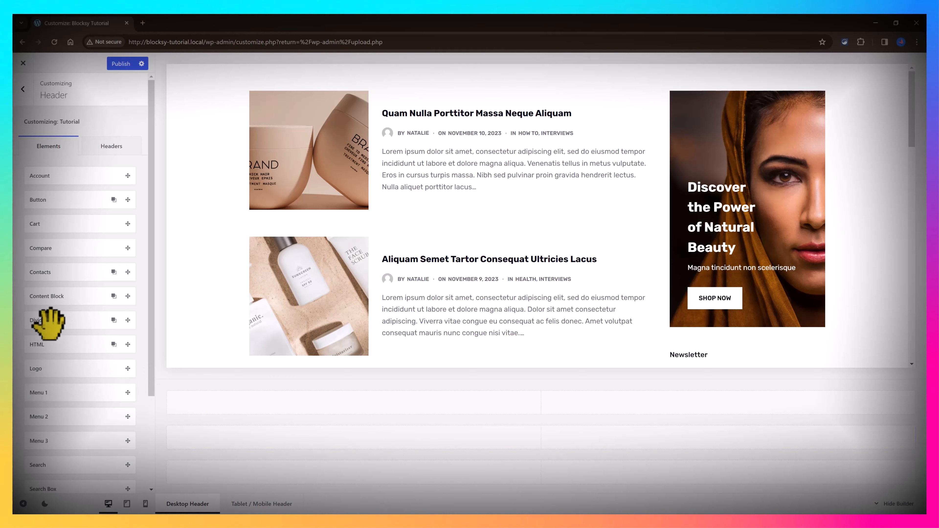
pyautogui.moveTo(44, 392); pyautogui.dragTo(528, 437)
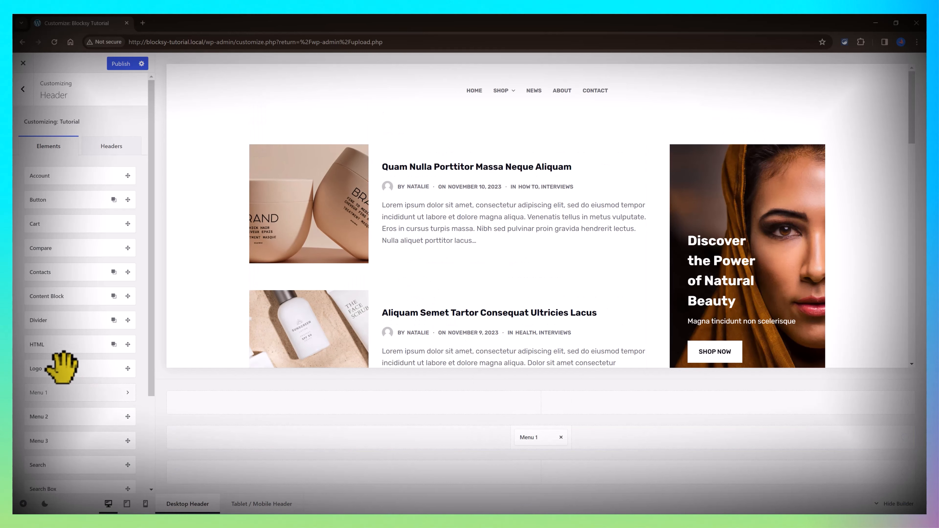
pyautogui.moveTo(258, 432); pyautogui.dragTo(188, 442)
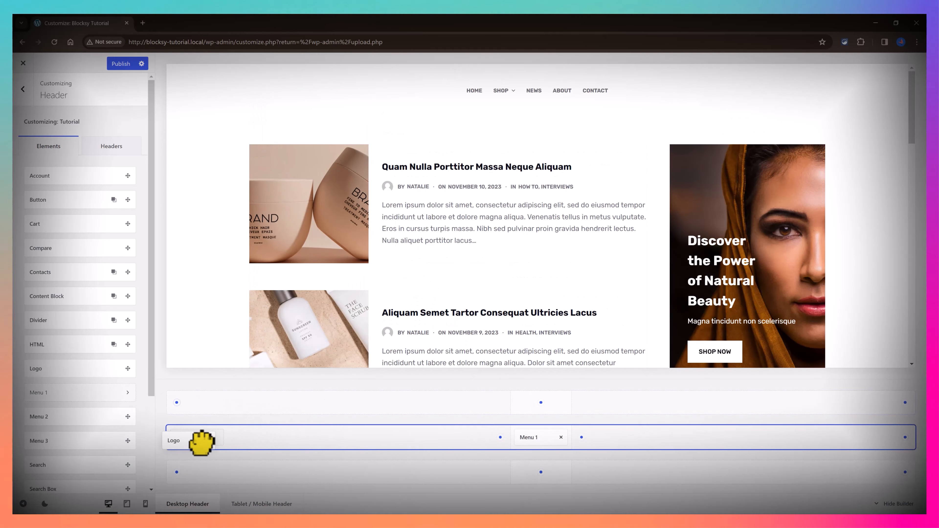
# - Assign the Main Menu to the header's Menu 1 element
pyautogui.click(535, 437)
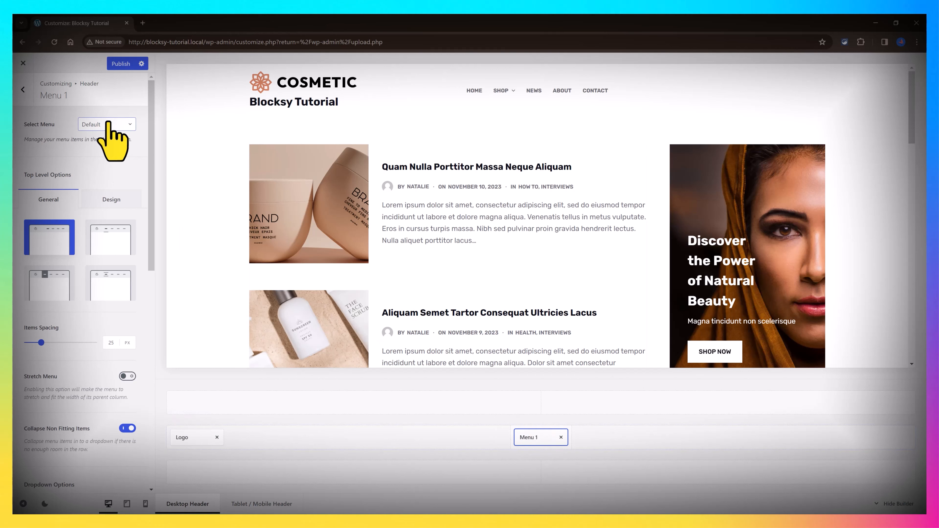
pyautogui.click(102, 158)
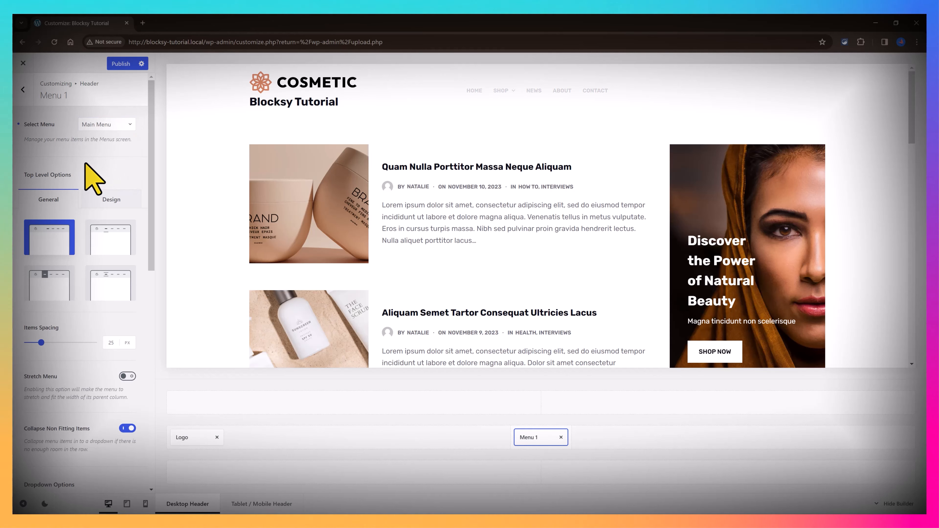
# - Replace the header's logo with the Logoipsum image from the Media Library and set the logo height to 26 px
pyautogui.click(187, 438)
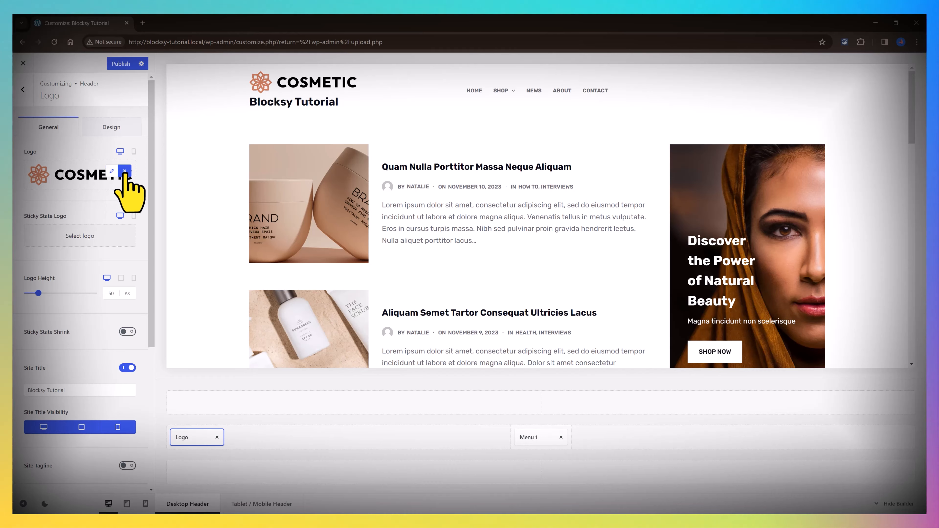
pyautogui.click(125, 174)
pyautogui.click(87, 171)
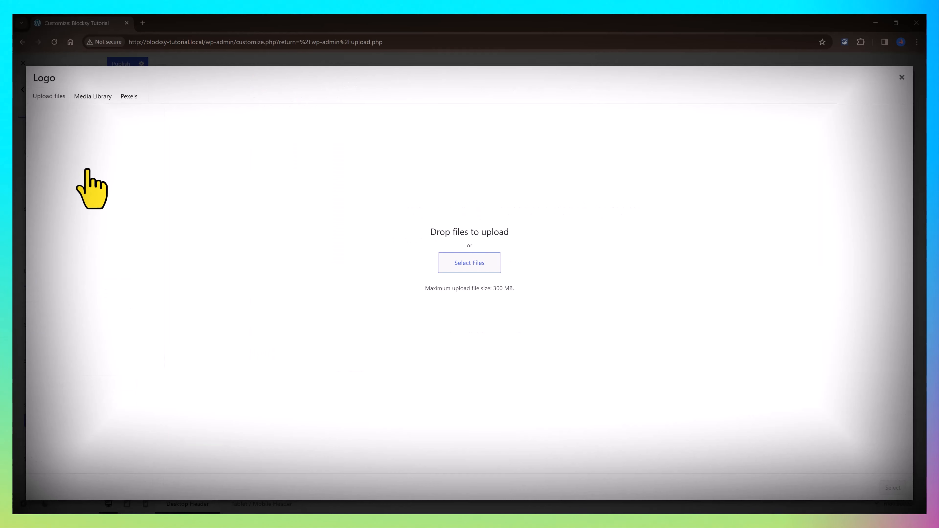
pyautogui.click(87, 96)
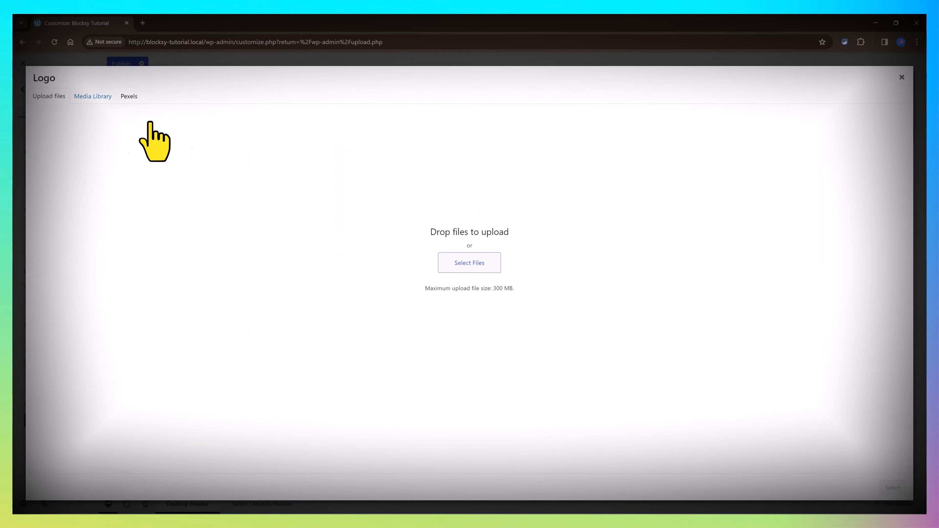
pyautogui.click(892, 488)
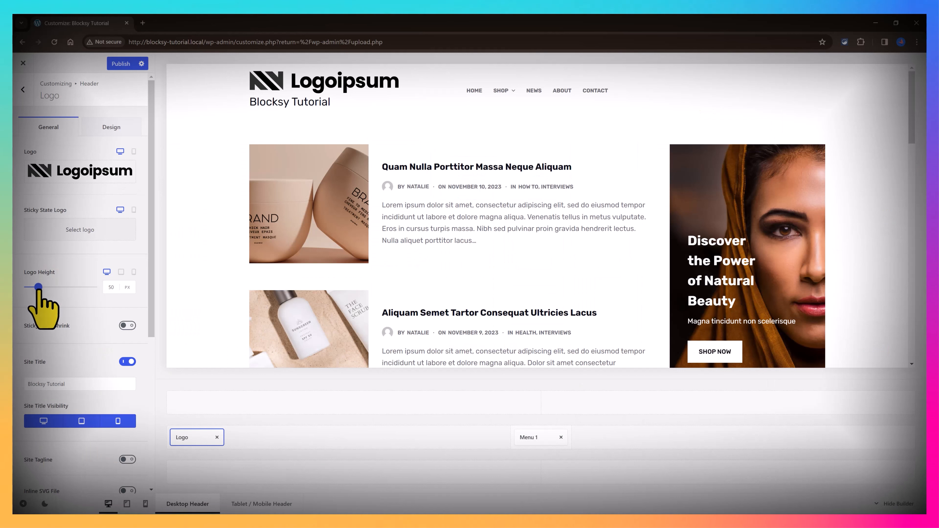
pyautogui.click(112, 287)
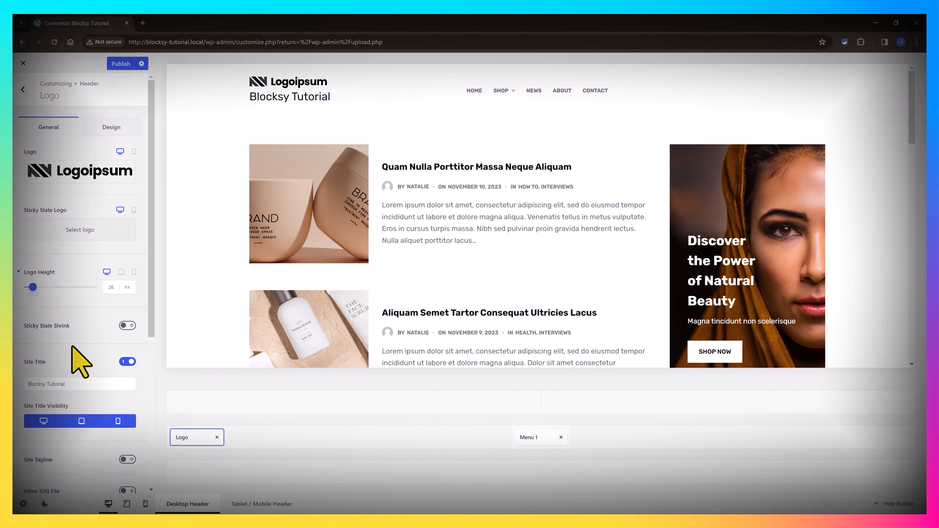
# - Turn off the logo's site title and reduce the minimum height of the header's main row
pyautogui.click(126, 361)
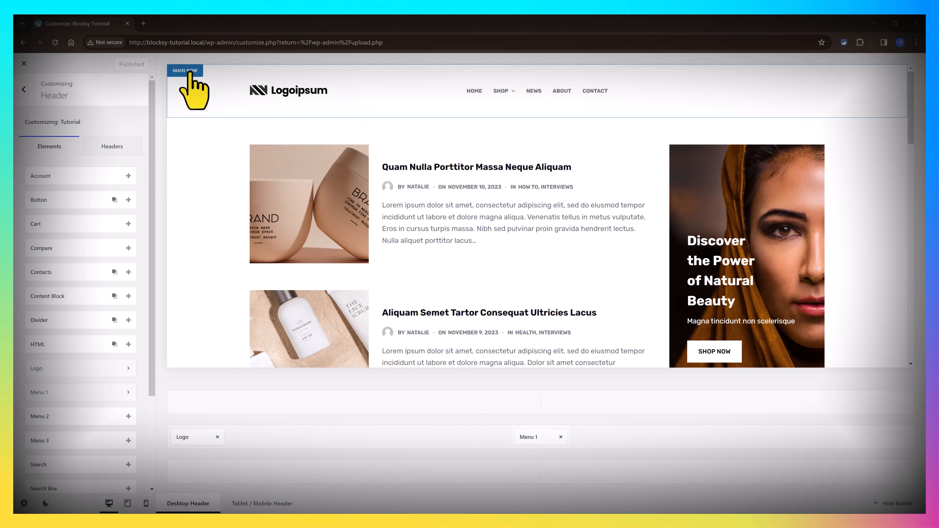
pyautogui.click(190, 72)
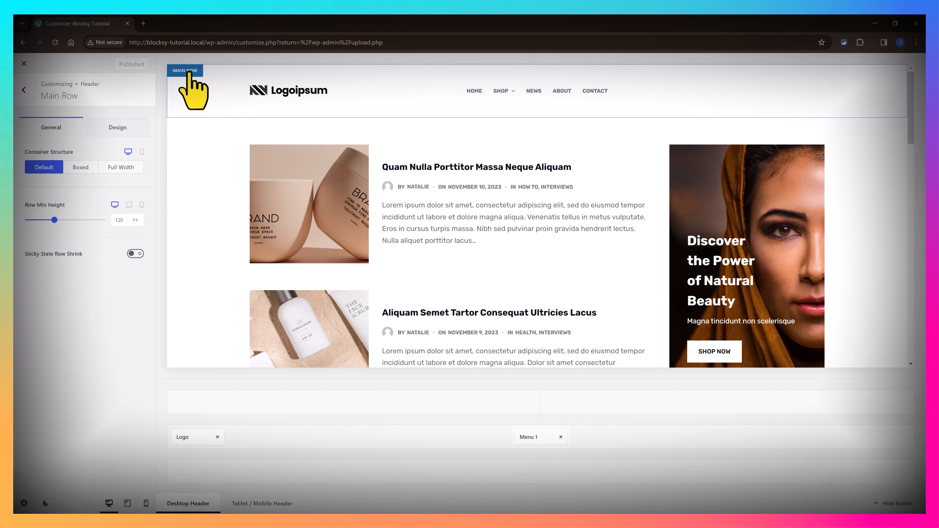
pyautogui.doubleClick(121, 220)
# - Set the main row's default-state background to the sixth theme palette colour, a light tint
pyautogui.click(118, 127)
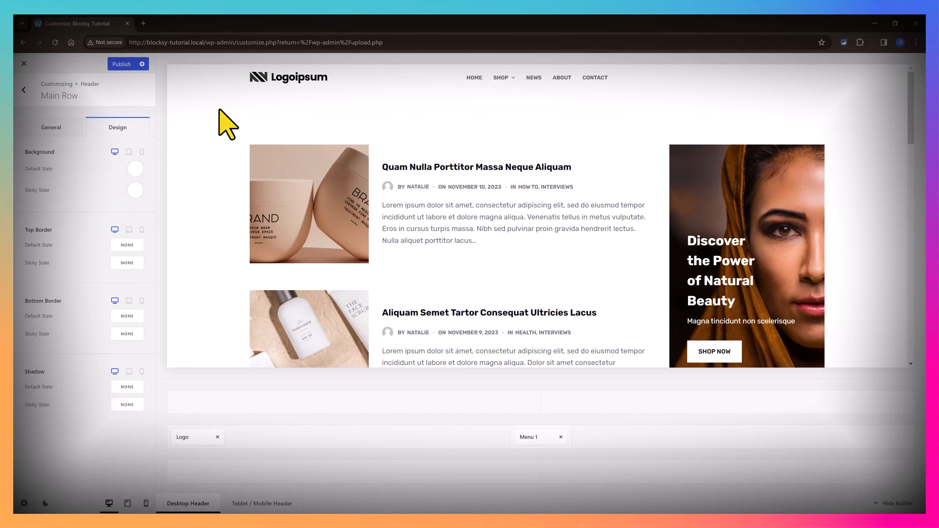
pyautogui.click(135, 169)
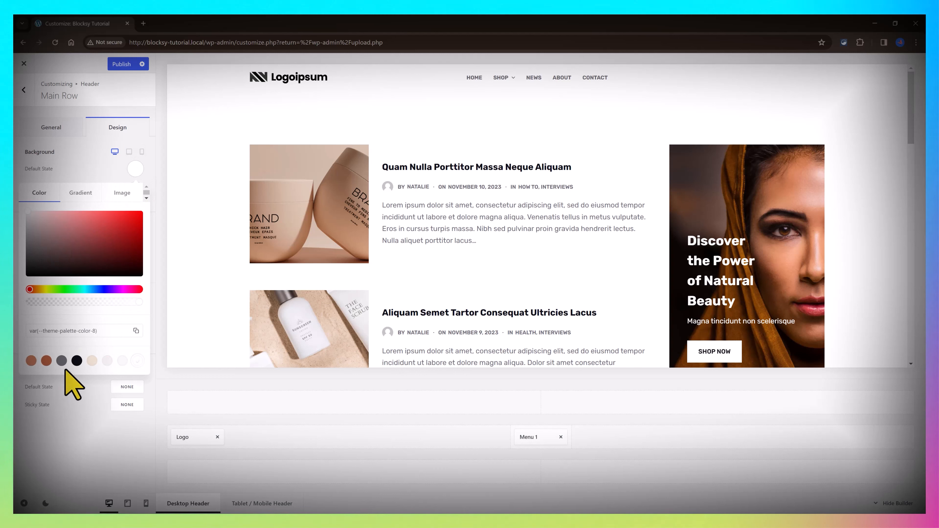
pyautogui.click(108, 361)
pyautogui.click(82, 437)
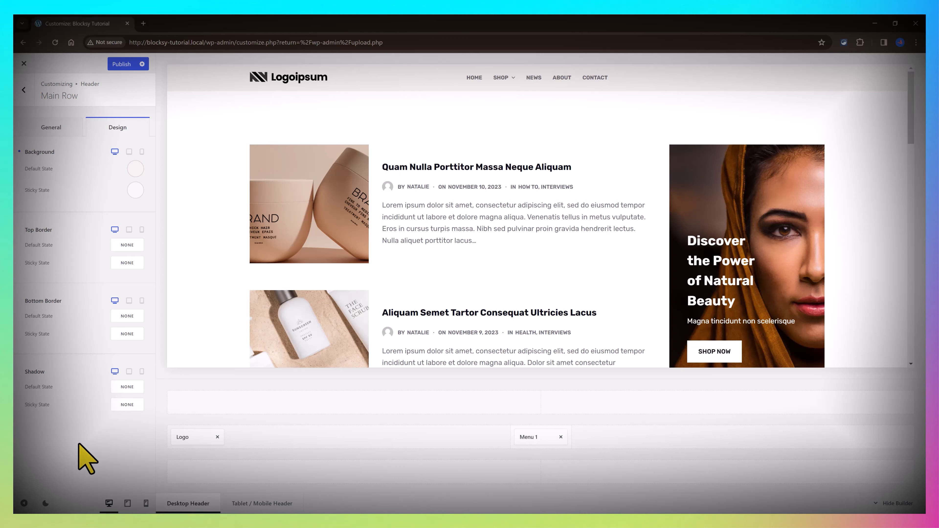
# - Place a Button at the right end of the header's main row, clone it, and place Button 2 beside it
pyautogui.click(529, 437)
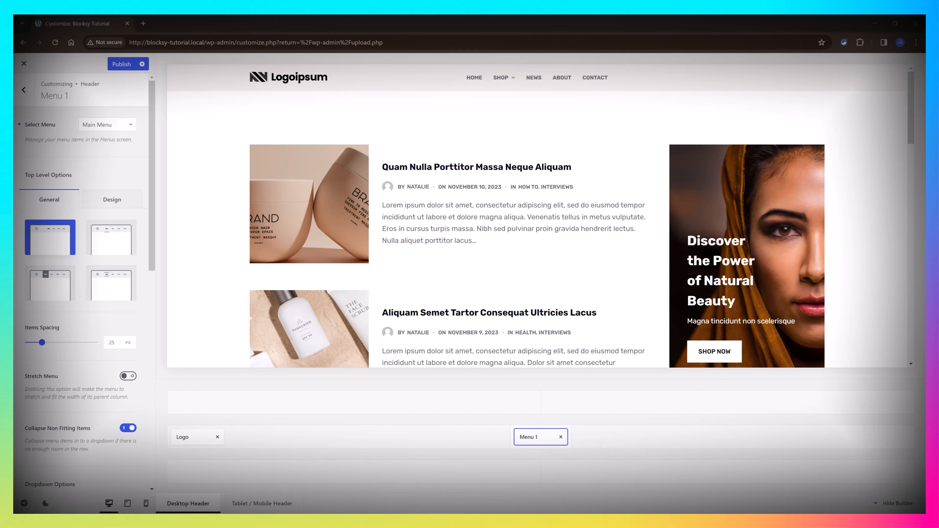
pyautogui.click(23, 89)
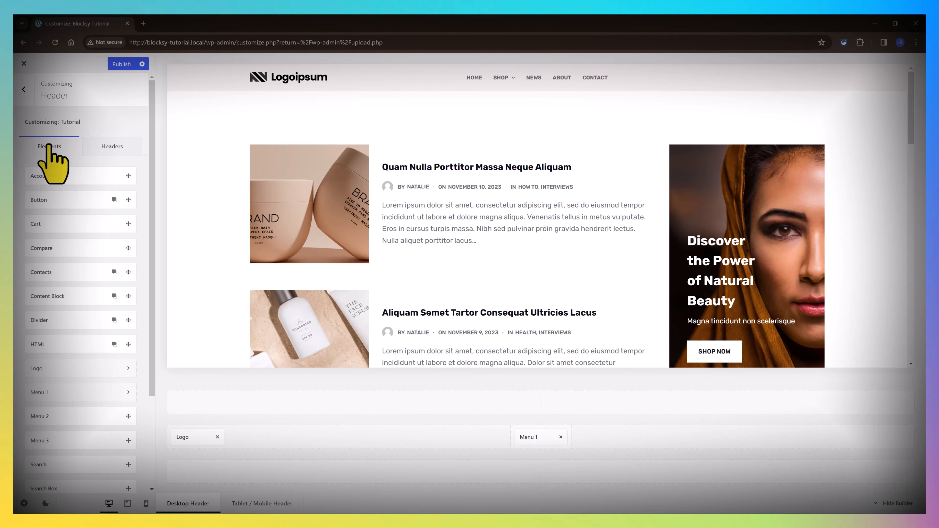
pyautogui.scroll(-3, 56, 157)
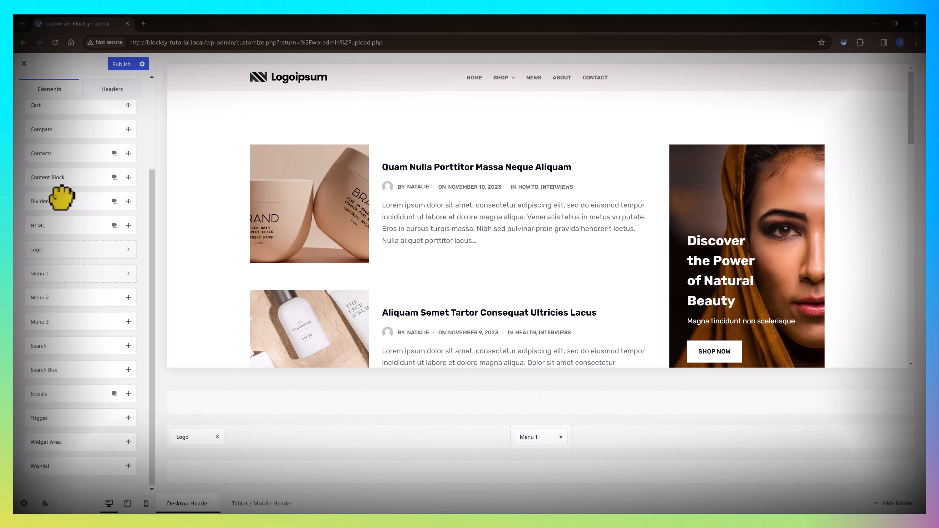
pyautogui.moveTo(85, 199); pyautogui.dragTo(870, 440)
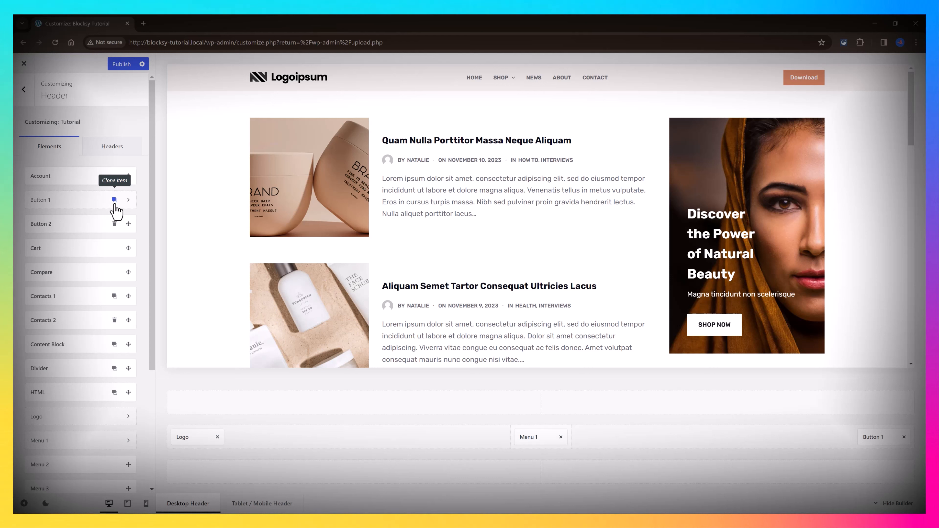
pyautogui.moveTo(352, 283); pyautogui.dragTo(815, 440)
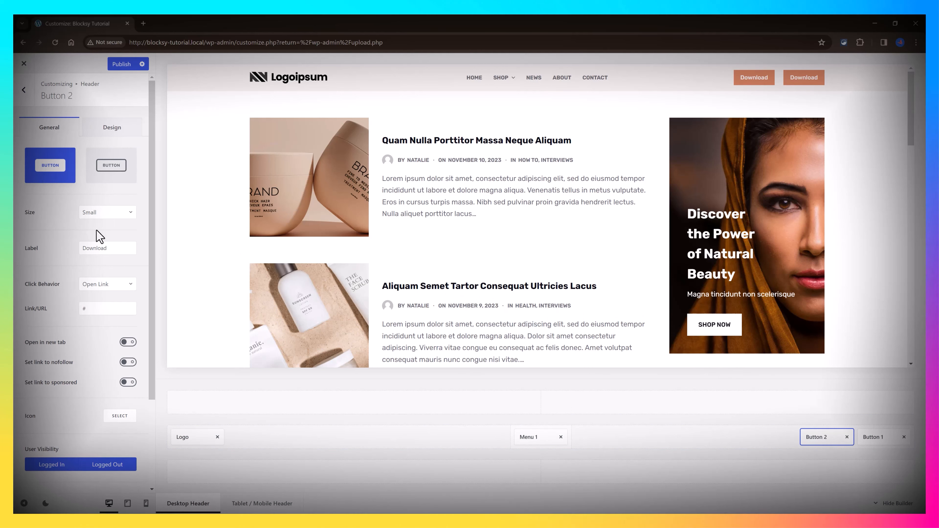
# - Give both header buttons the outline style and label Button 2 "Sign Up" and Button 1 "Sign in"
pyautogui.click(111, 171)
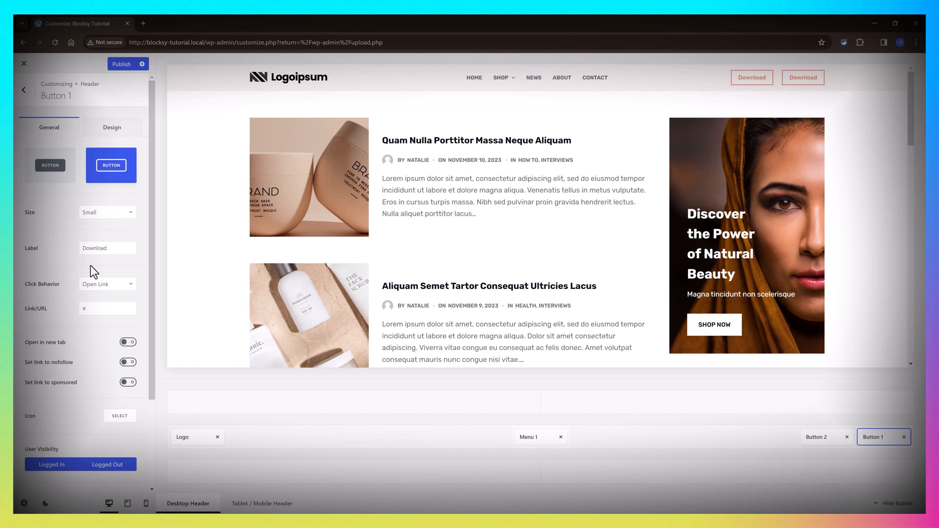
pyautogui.doubleClick(109, 249)
pyautogui.write('Sign in')
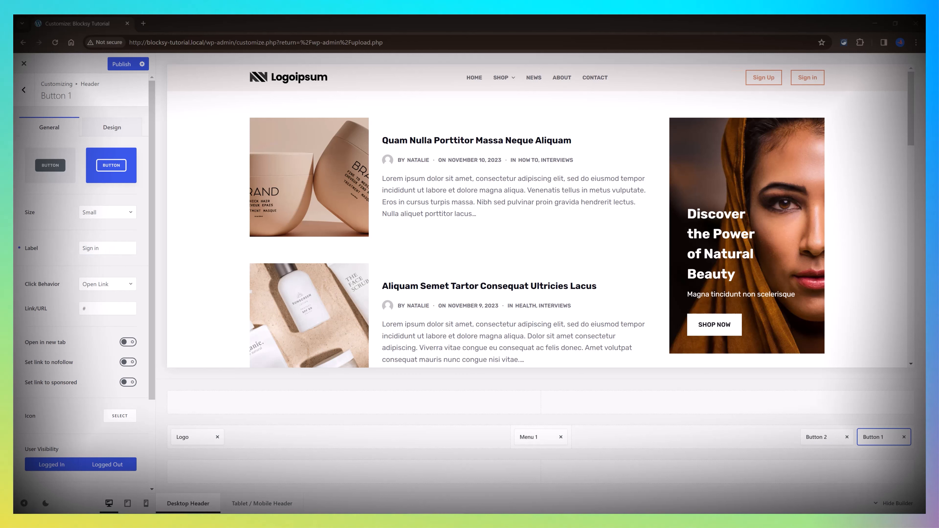
# - Search the icon library for "lock" and add a lock icon to the Sign in button
pyautogui.click(120, 416)
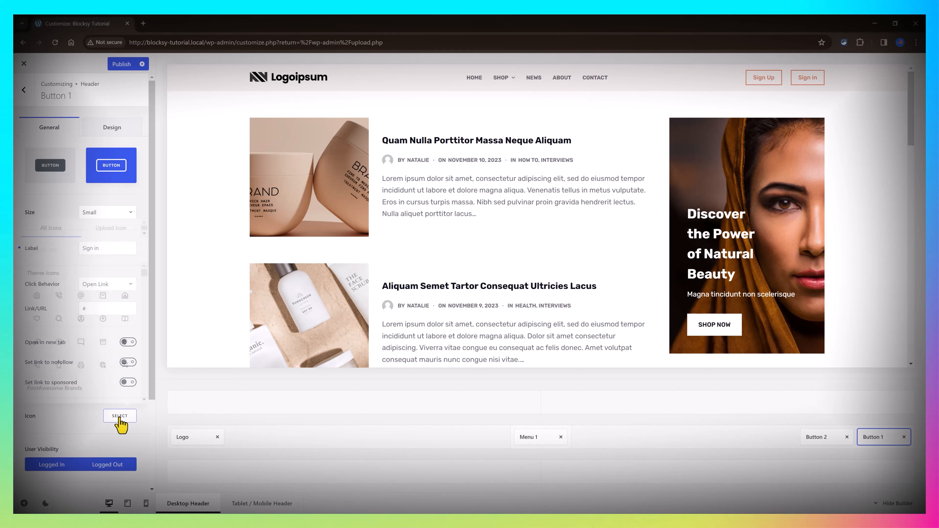
pyautogui.click(52, 244)
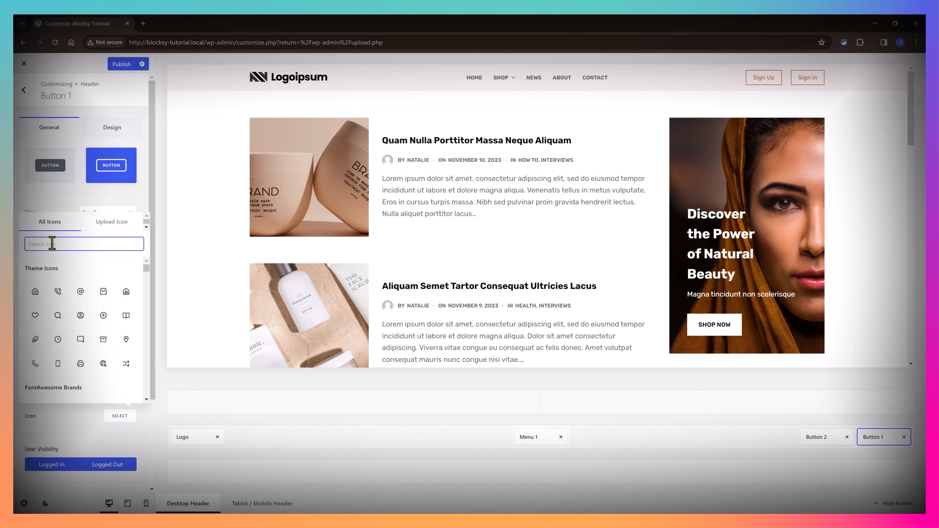
pyautogui.write('lock')
pyautogui.click(57, 338)
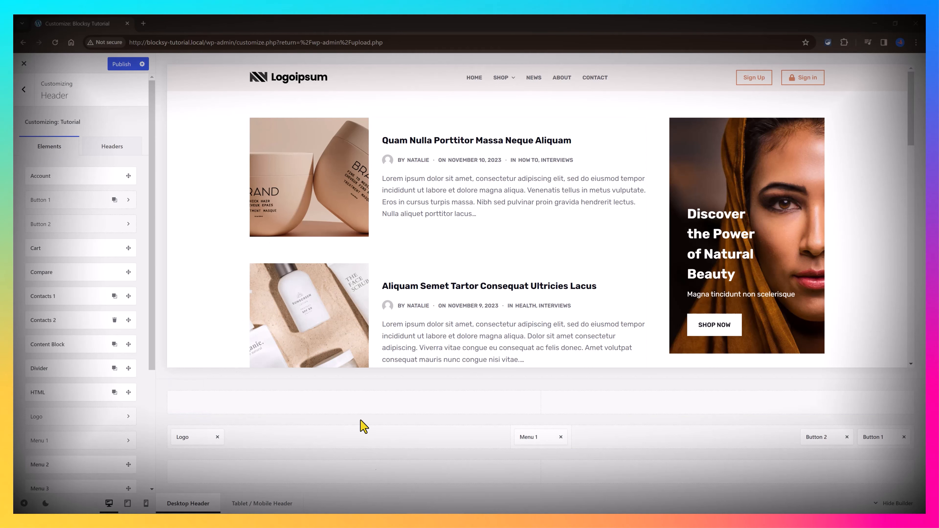
# - Place Menu 2 at the left end of the header's top row and assign the TOP menu to it
pyautogui.moveTo(55, 470); pyautogui.dragTo(448, 420)
pyautogui.moveTo(363, 410); pyautogui.dragTo(198, 414)
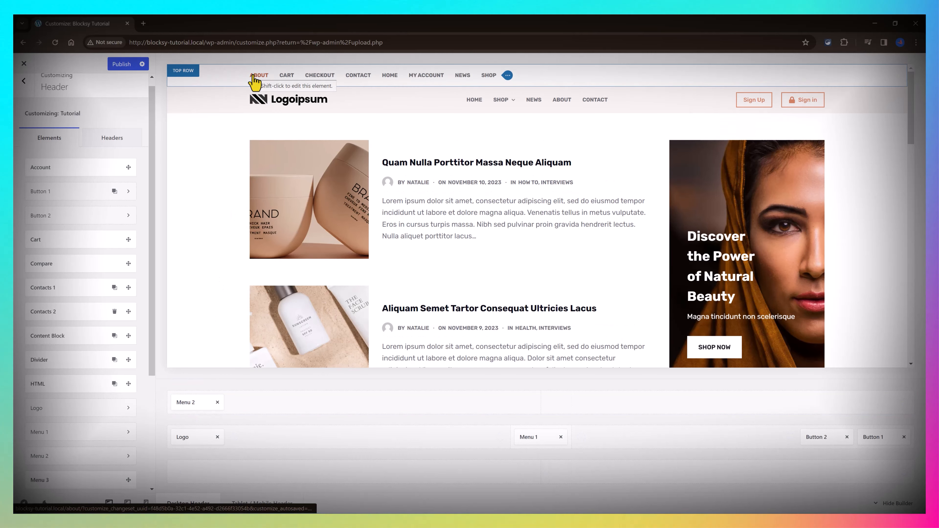
pyautogui.click(200, 403)
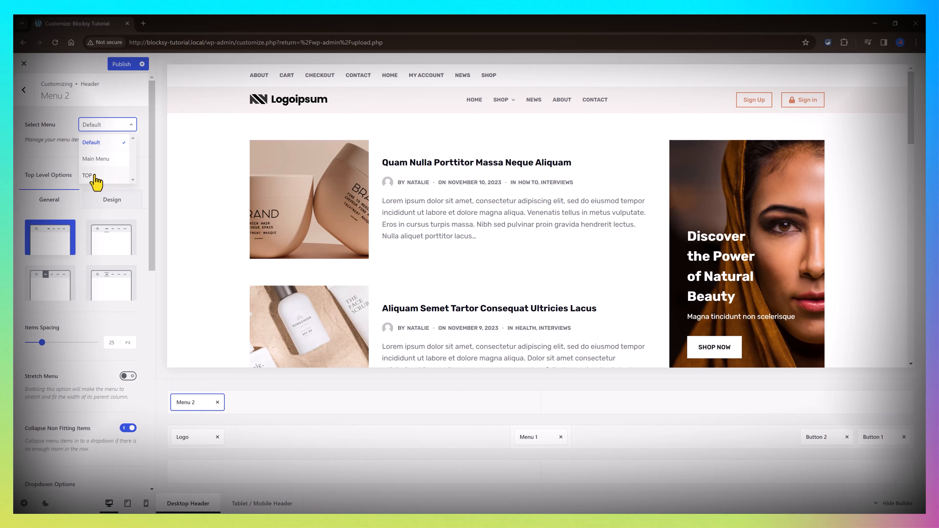
pyautogui.click(93, 176)
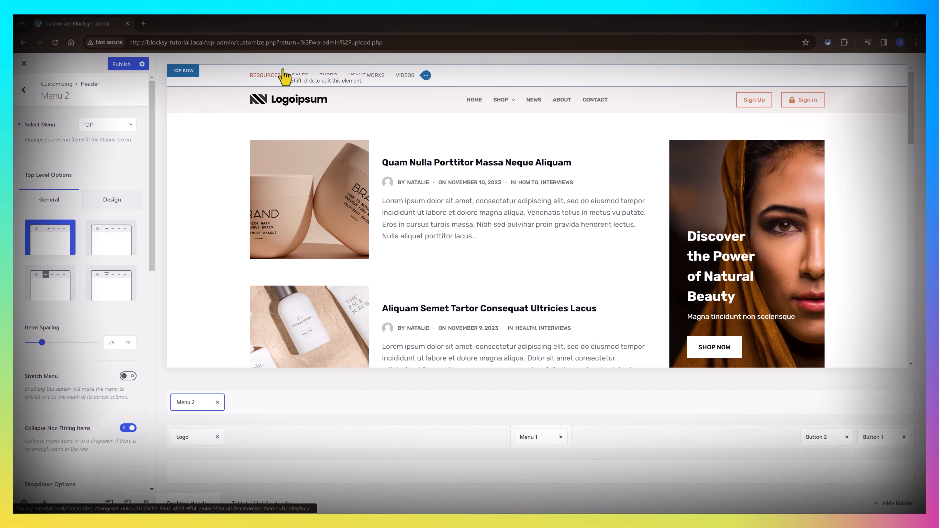
# - Set the top-level font of Menu 2 to 12px Regular 400
pyautogui.click(121, 201)
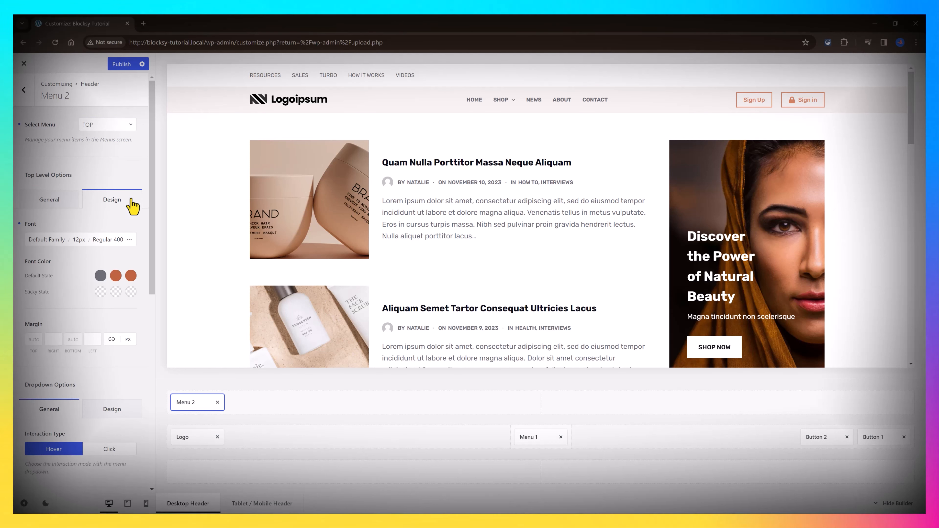
pyautogui.click(102, 241)
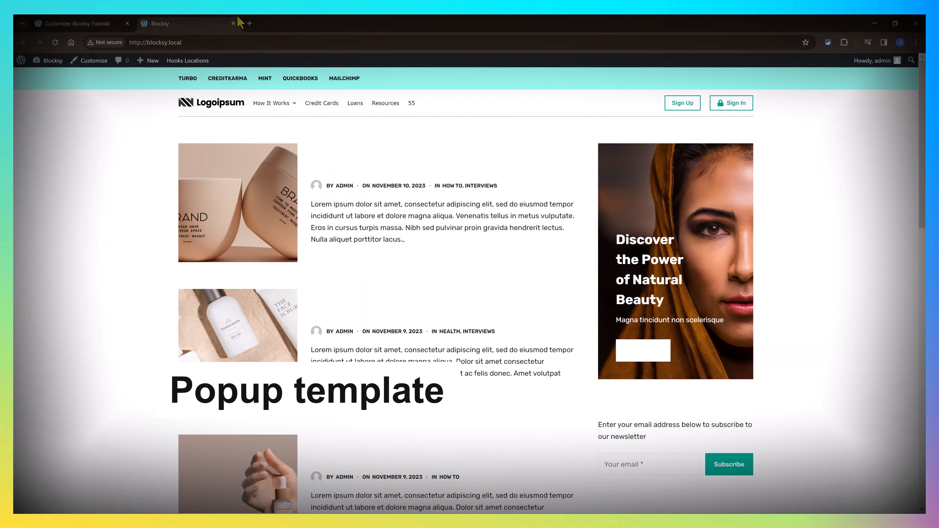
# - Open and close the Sign In popup on the example site to examine its position, heading, input field and button
pyautogui.click(738, 105)
pyautogui.click(906, 66)
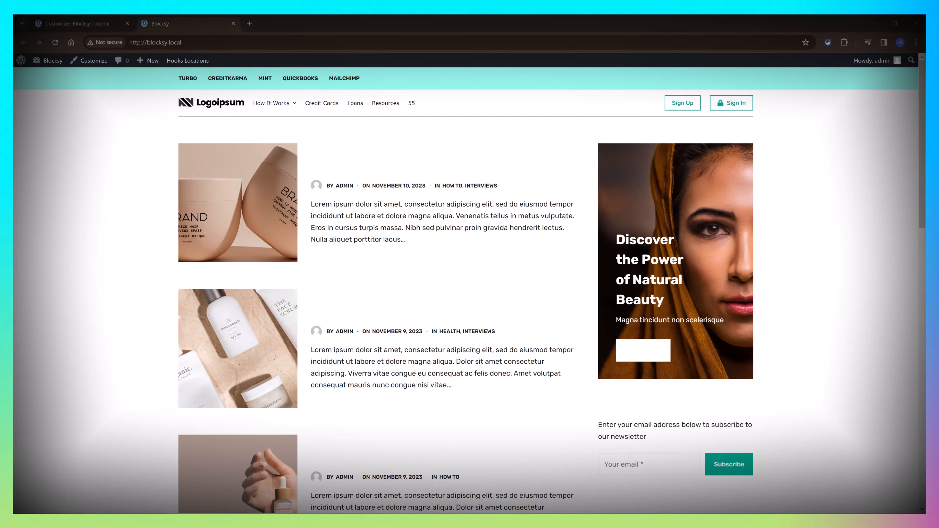
pyautogui.click(127, 24)
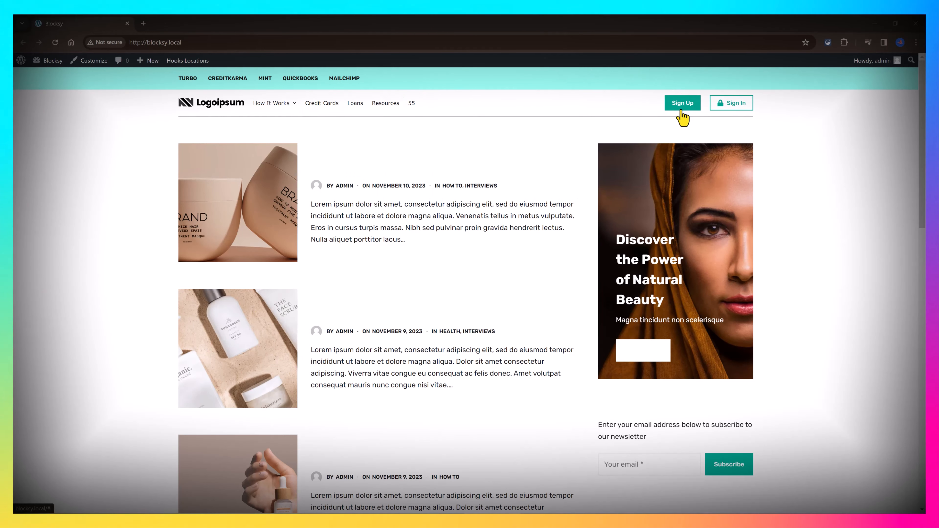
pyautogui.click(749, 111)
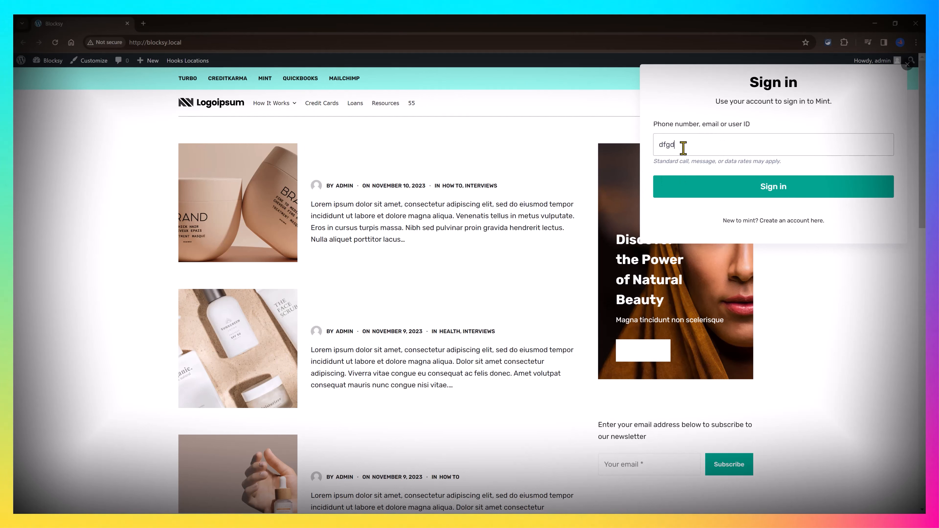
pyautogui.click(907, 68)
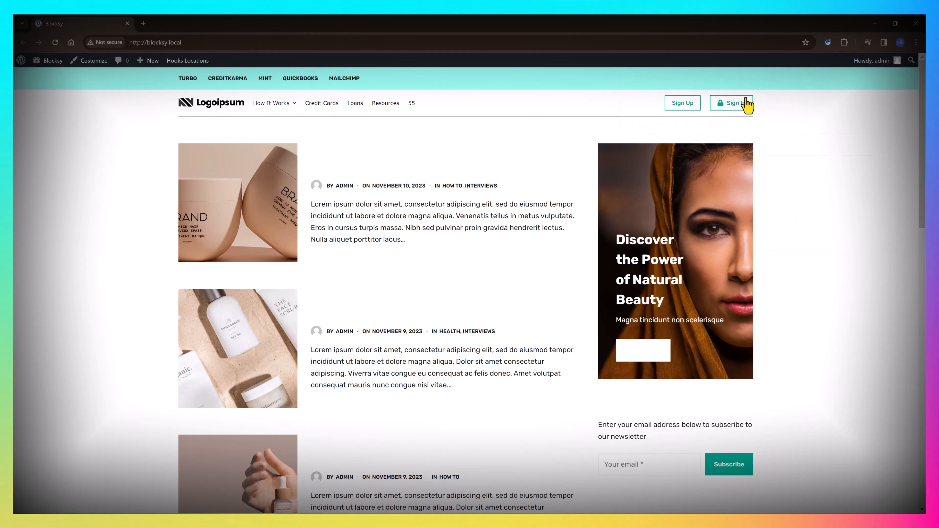
pyautogui.click(734, 103)
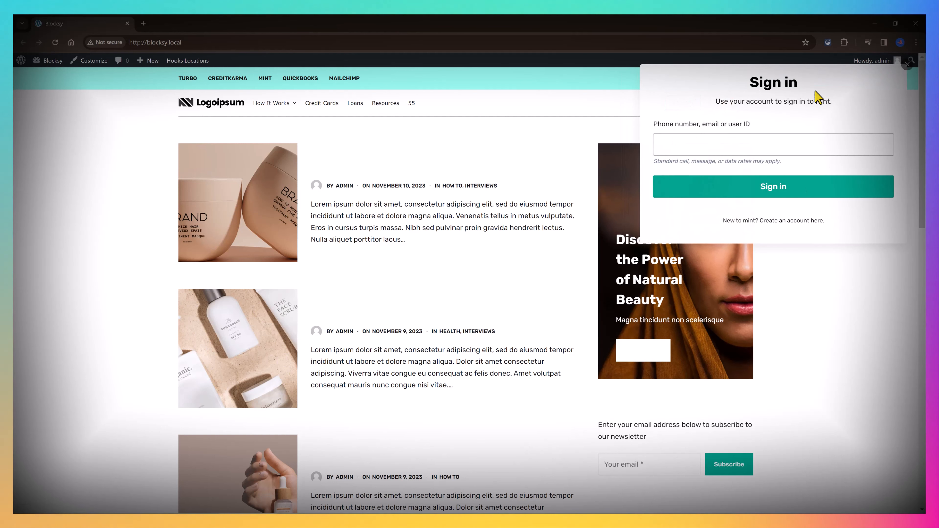
pyautogui.click(903, 66)
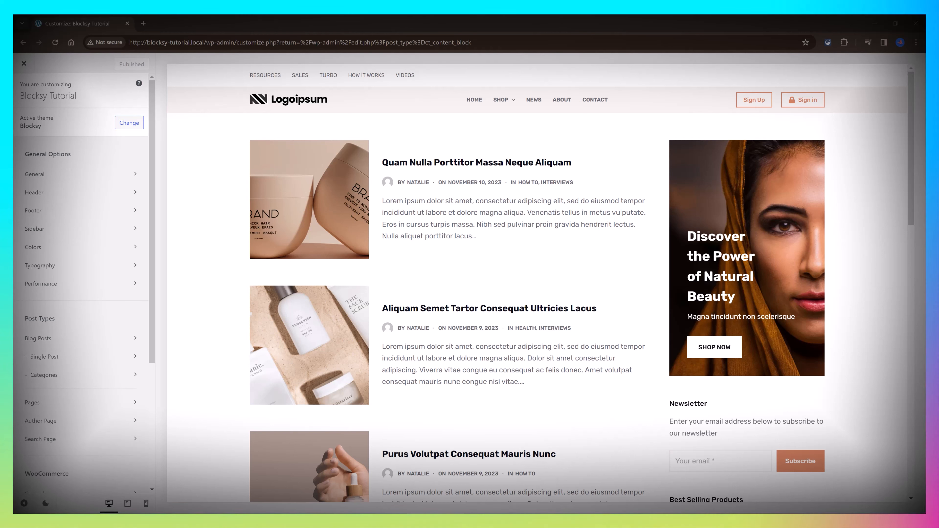
# - Review the Form Elements styling in the theme's general options, including border, input height and radius, and leave the customizer
pyautogui.click(89, 175)
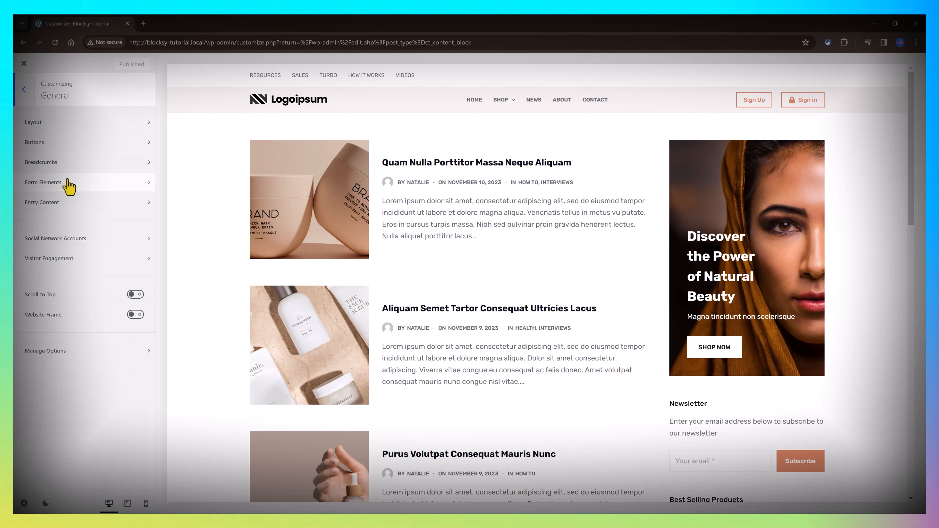
pyautogui.click(71, 181)
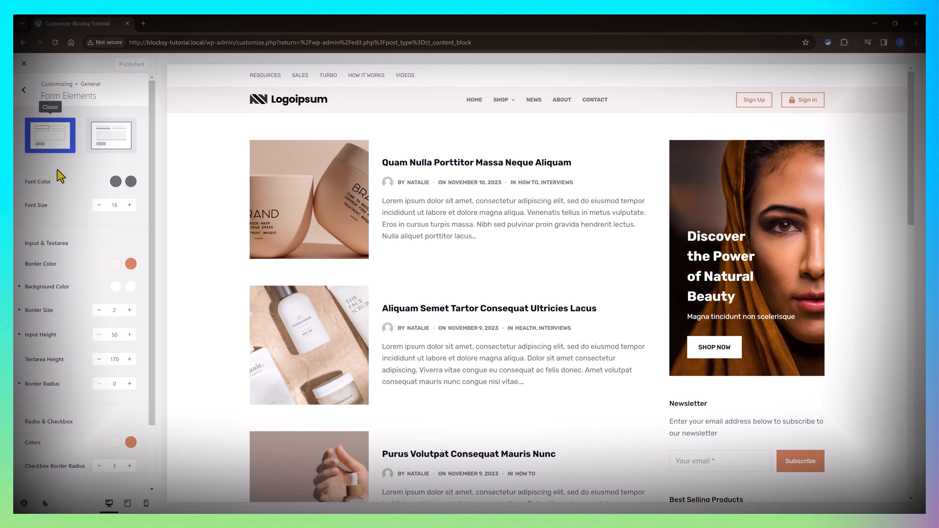
pyautogui.scroll(-2, 61, 231)
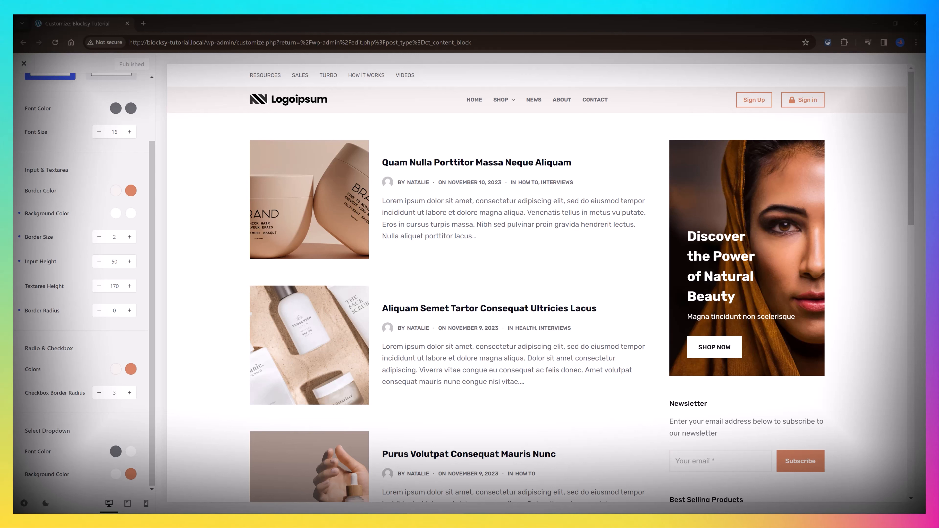
pyautogui.click(24, 63)
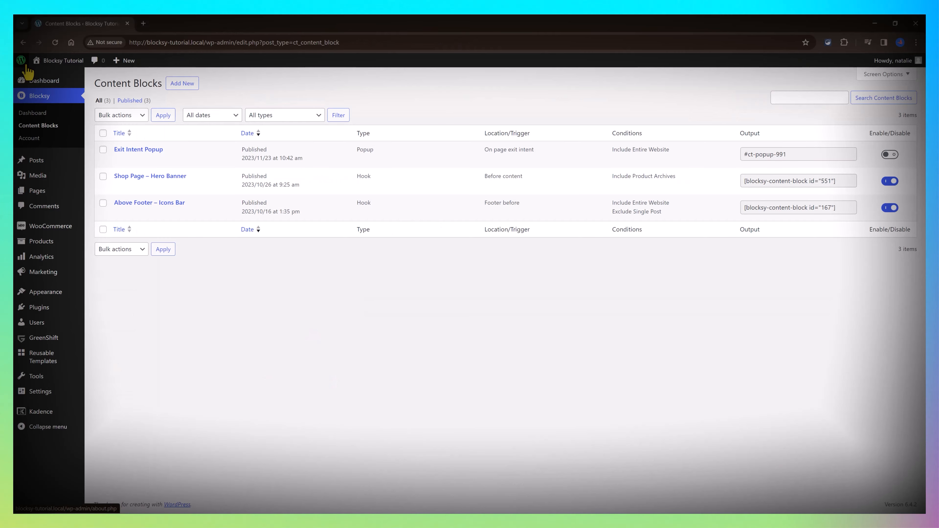
# - Create a new content block of type Popup named "Tutorial"
pyautogui.click(187, 84)
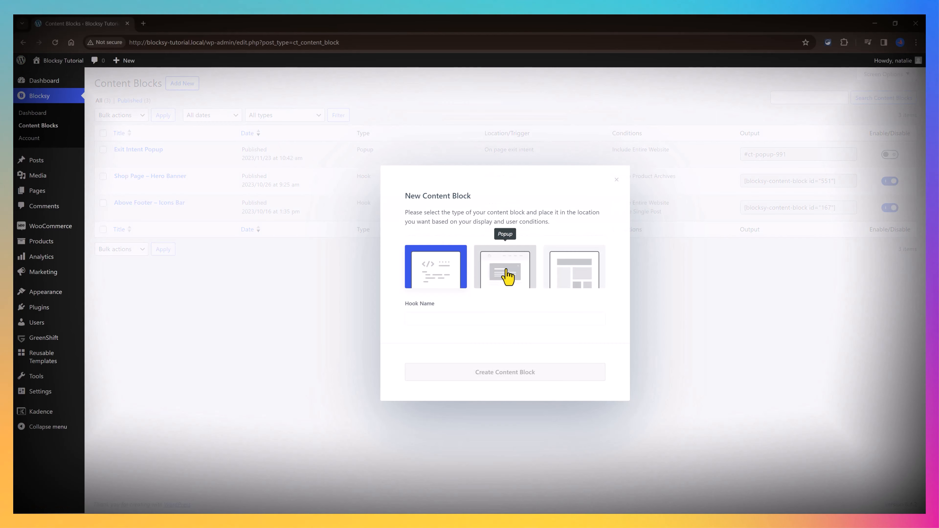
pyautogui.click(506, 281)
pyautogui.click(419, 319)
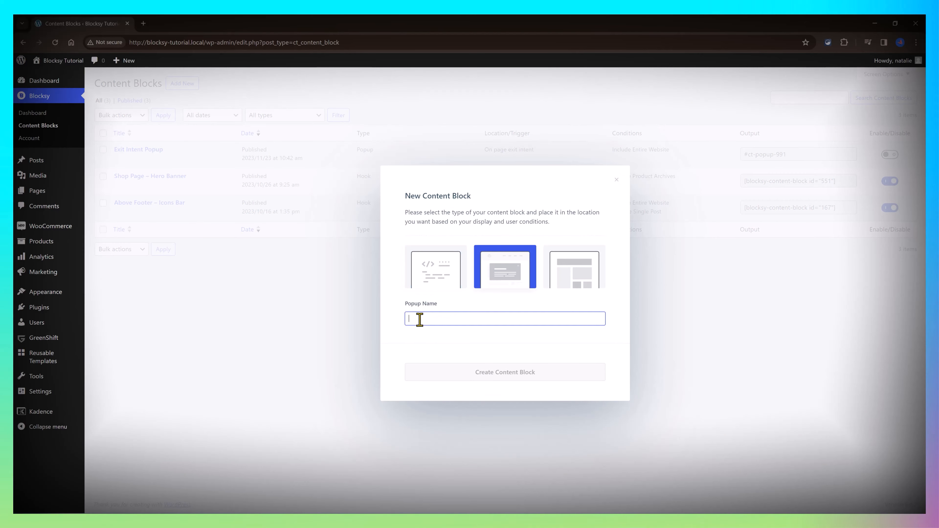
pyautogui.write('Tutorial')
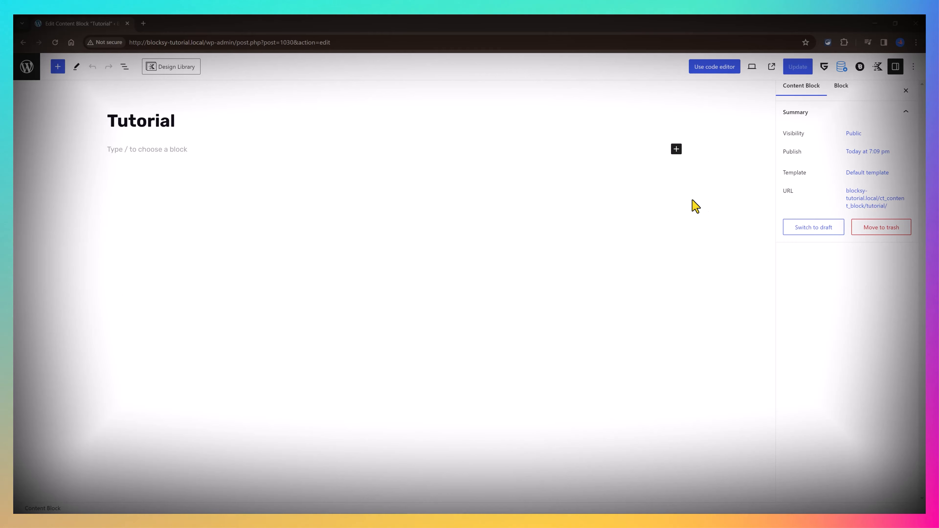
# - Insert a Kadence Text (Adv) block into the Tutorial popup with the heading "Sign in"
pyautogui.click(677, 150)
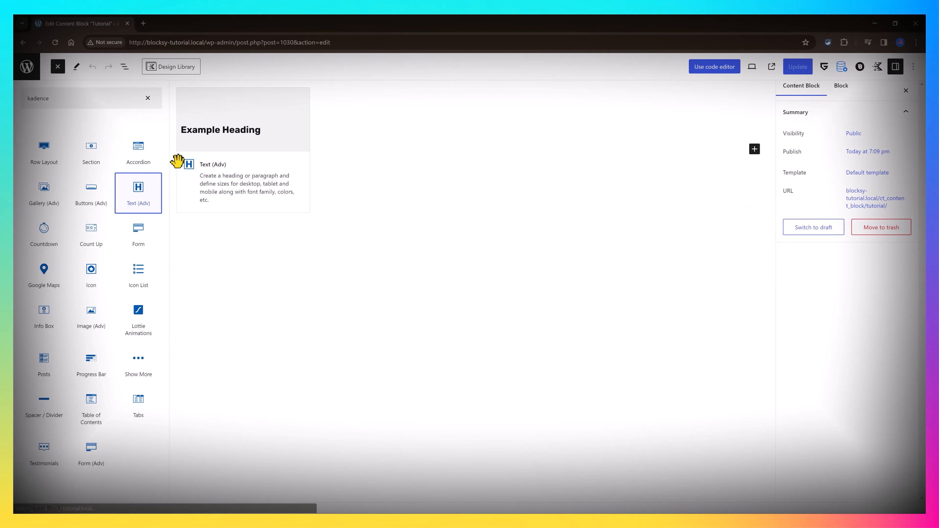
pyautogui.click(180, 161)
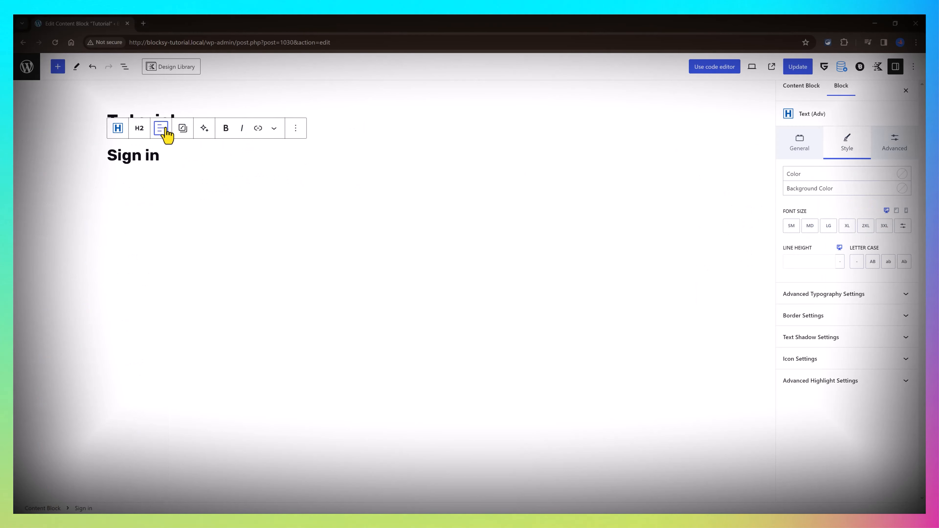
# - Centre the "Sign in" heading and add a centred paragraph below it reading "Use your account to sign in to this website."
pyautogui.click(189, 173)
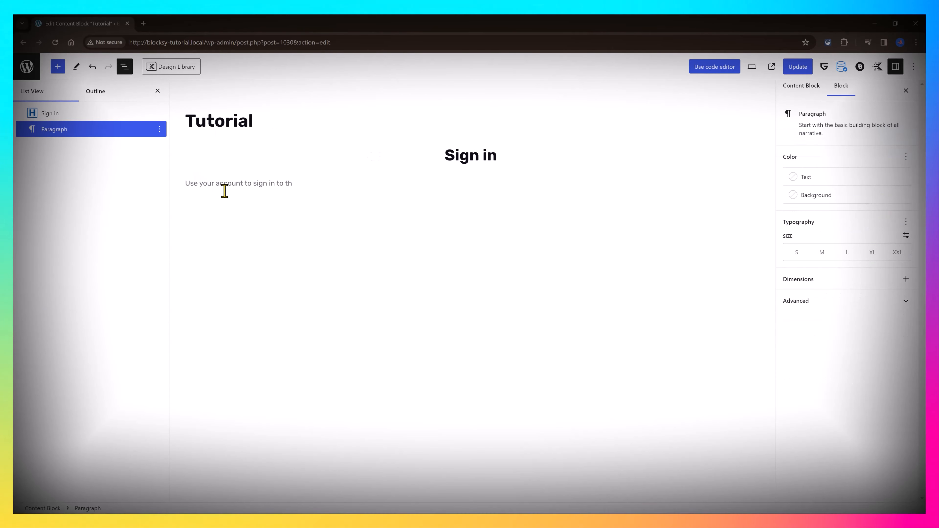
pyautogui.write('s webs')
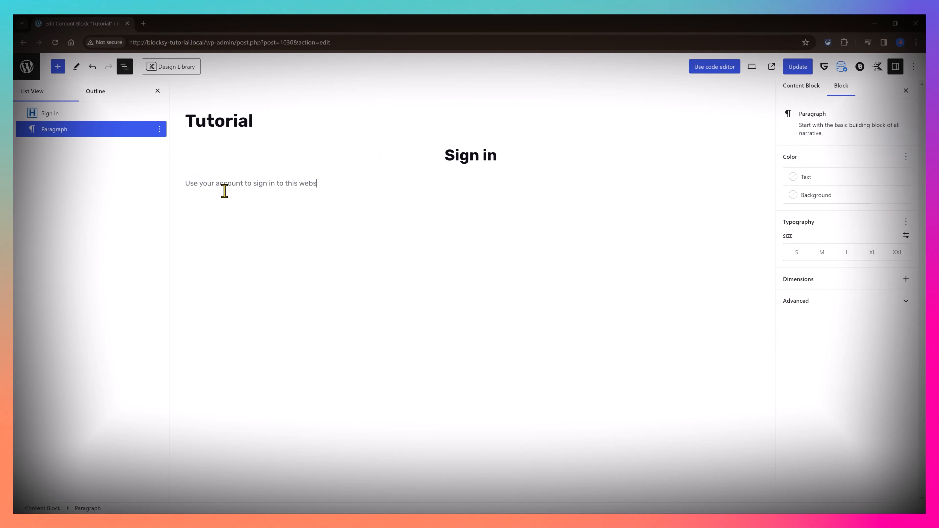
pyautogui.write('ite.')
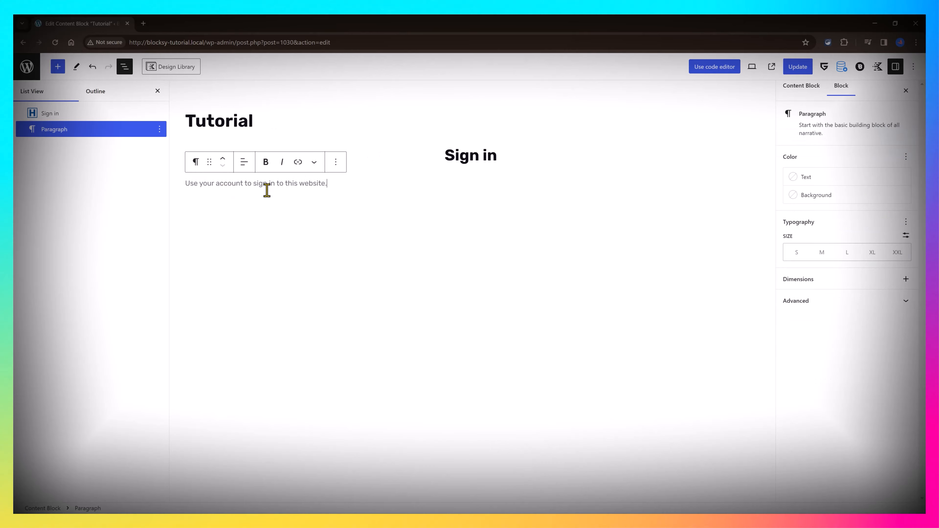
pyautogui.click(244, 170)
pyautogui.click(261, 206)
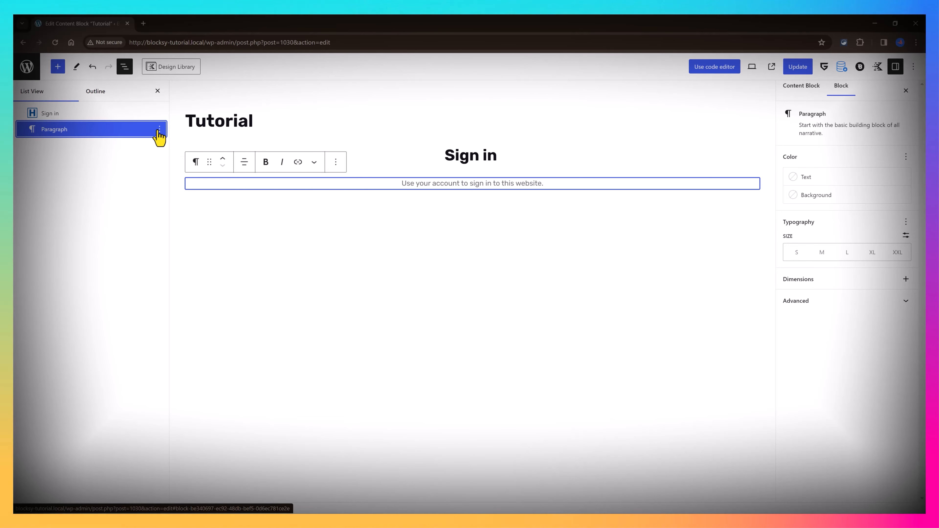
# - Insert a Kadence Form block below the centred paragraph in the Tutorial popup
pyautogui.click(159, 130)
pyautogui.click(187, 201)
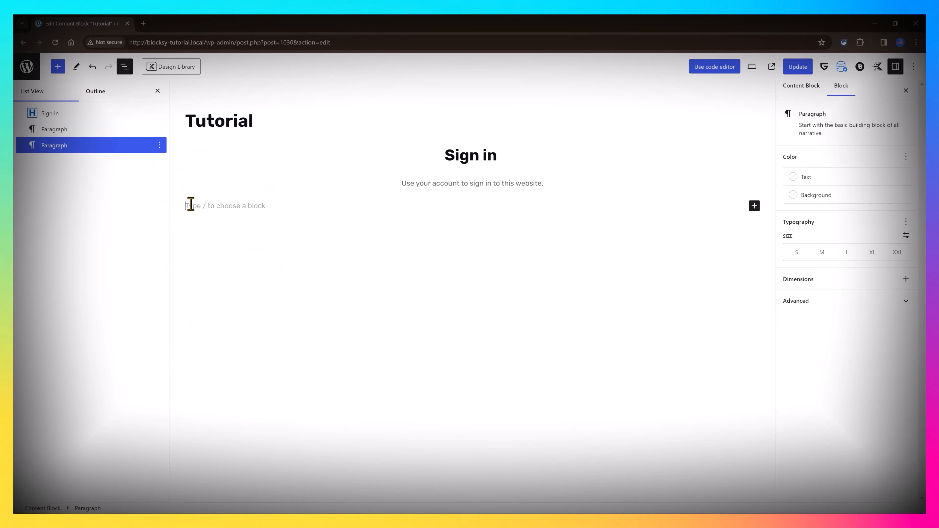
pyautogui.write('/')
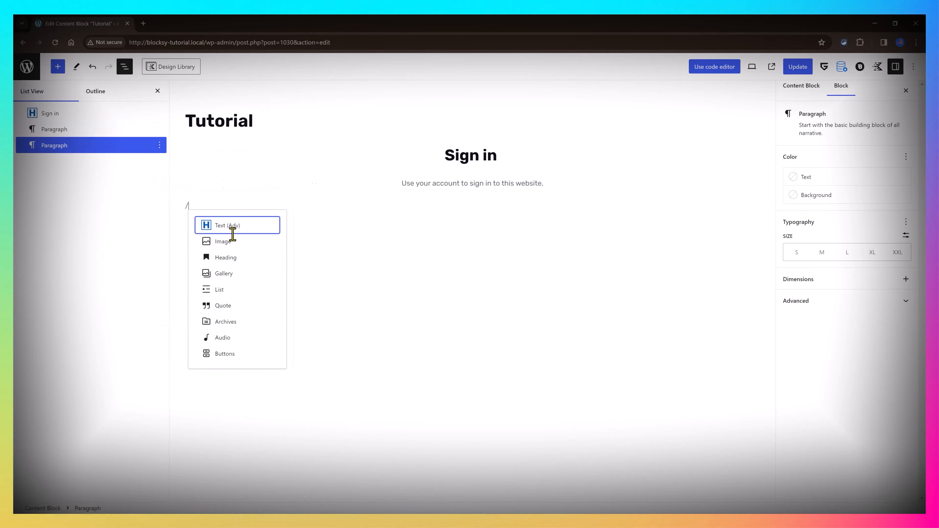
pyautogui.write('fo')
pyautogui.click(239, 244)
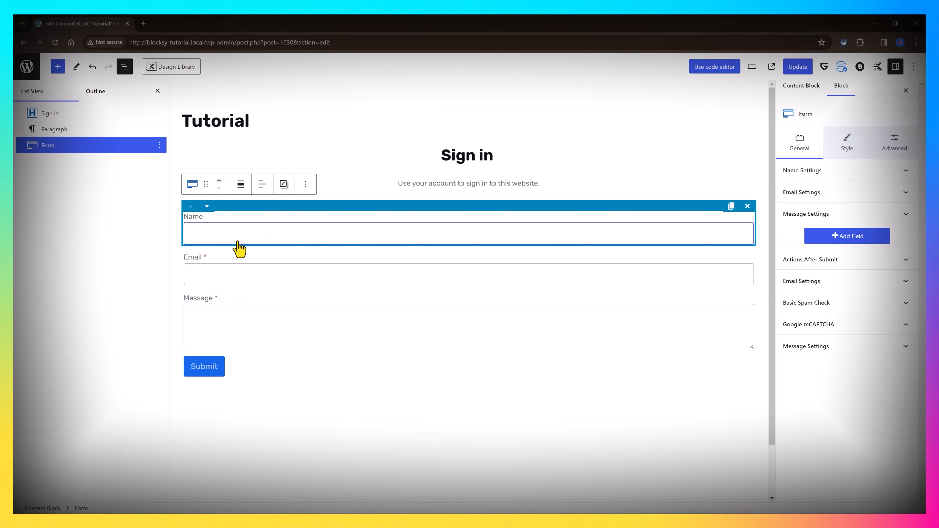
# - Reduce the form to one field labelled "Phone number, email or user ID" with the help text "Standard call, message or data rates may apply."
pyautogui.click(747, 267)
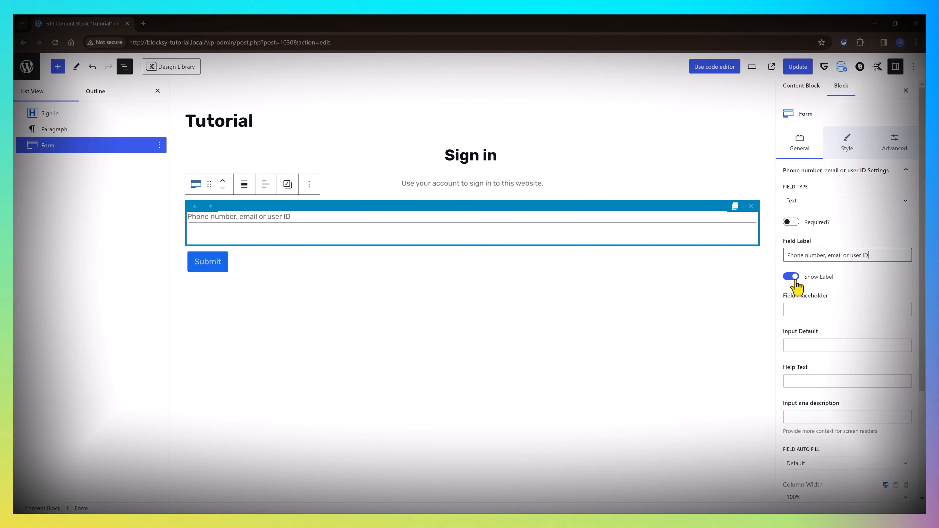
pyautogui.scroll(-3, 807, 378)
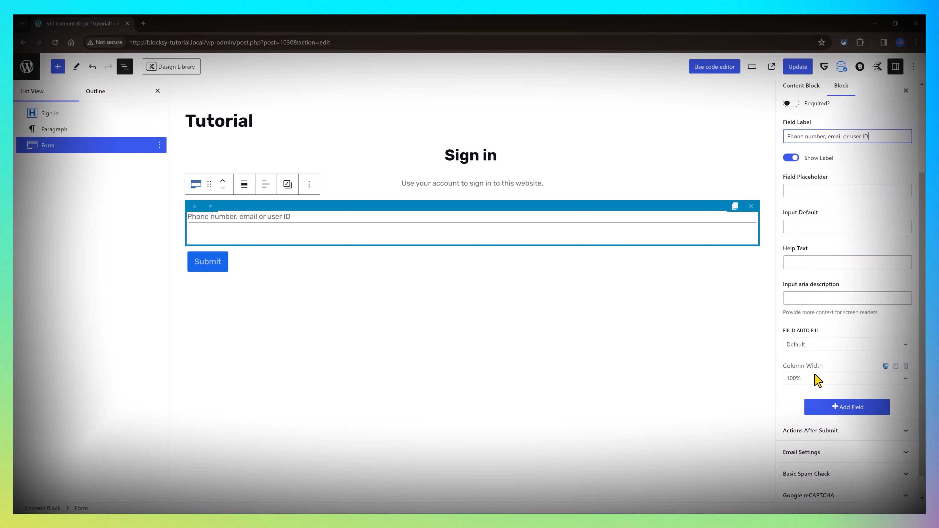
pyautogui.click(795, 263)
pyautogui.write('Stand')
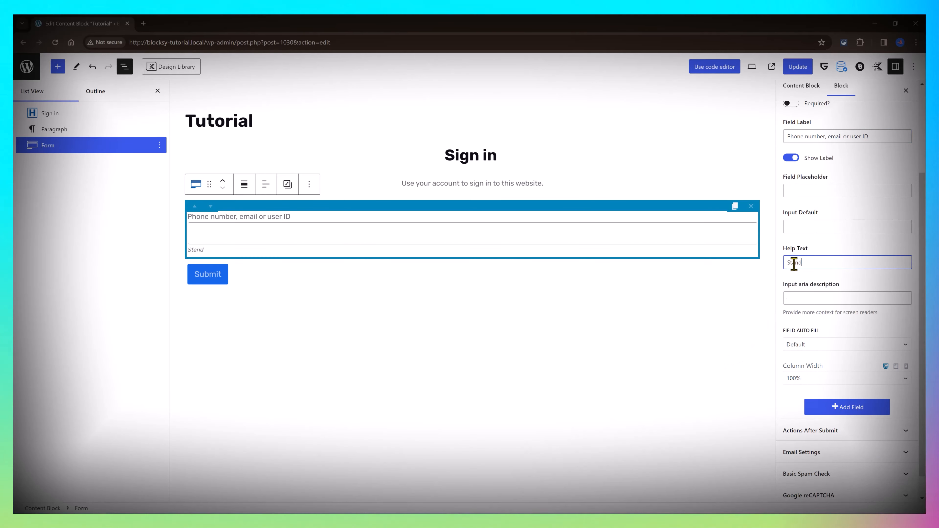
pyautogui.write('ard call, message or data rate')
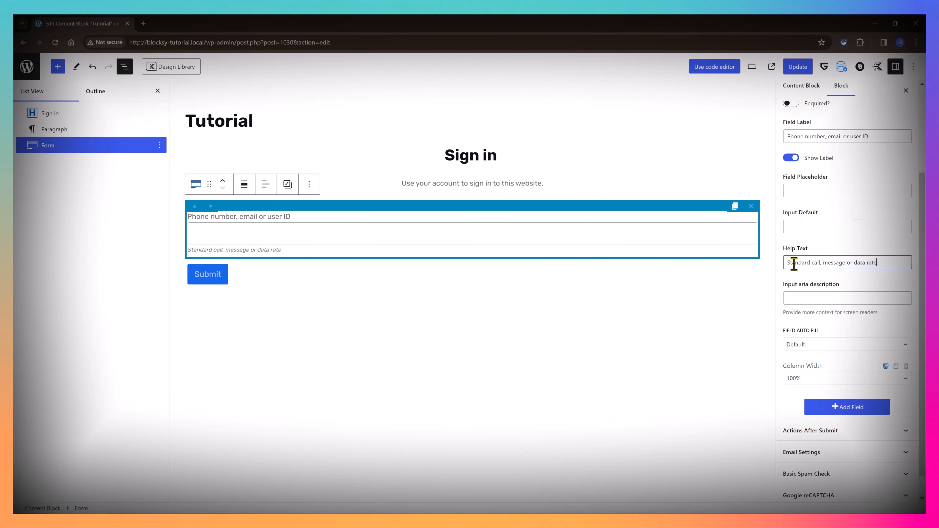
pyautogui.write('s may apply.')
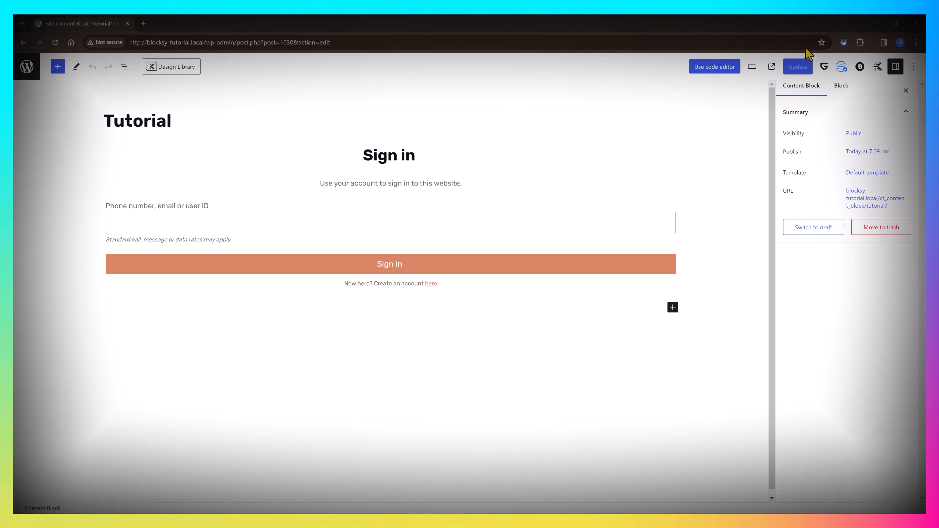
# - Set the popup's display condition to include the Entire Website and its trigger condition to On element click, and save
pyautogui.click(859, 68)
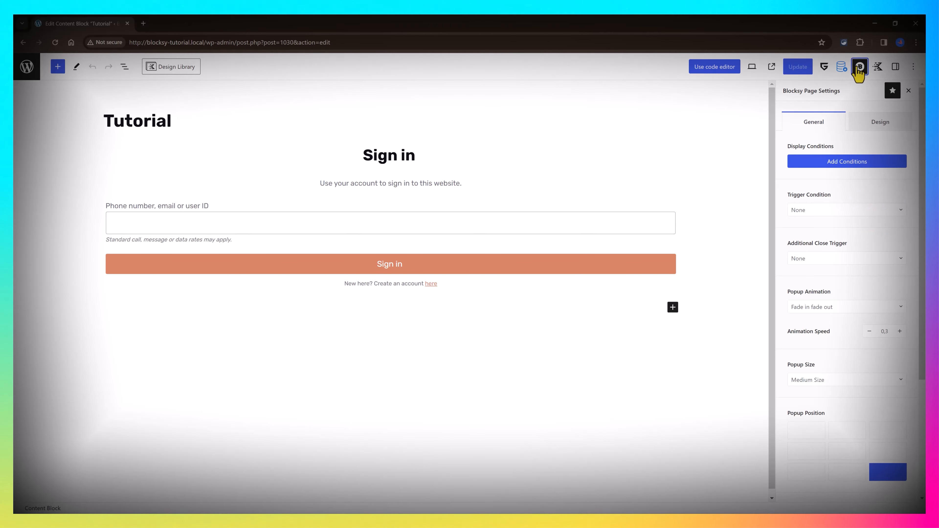
pyautogui.click(863, 163)
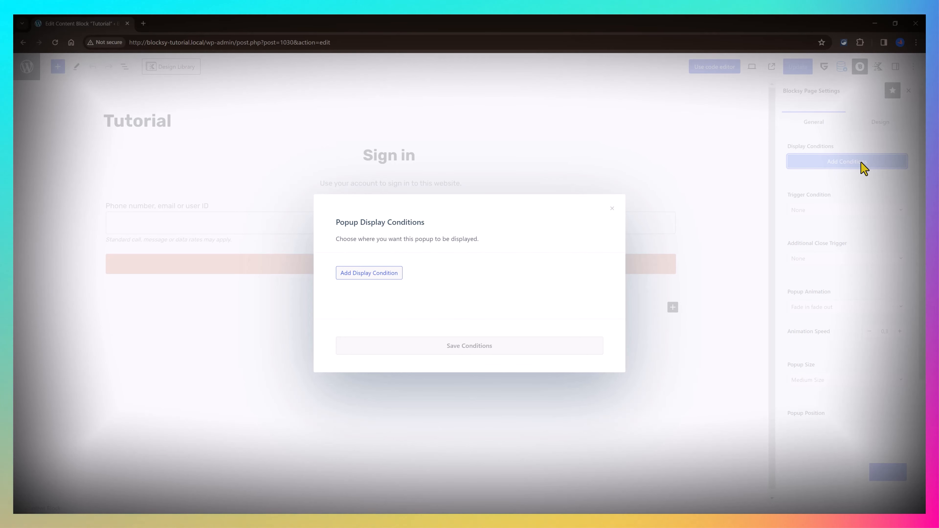
pyautogui.click(392, 272)
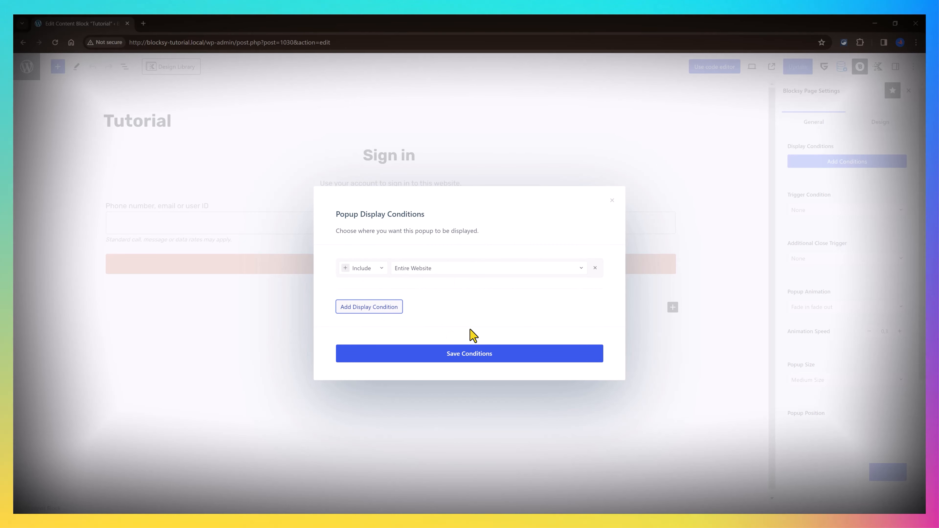
pyautogui.click(513, 351)
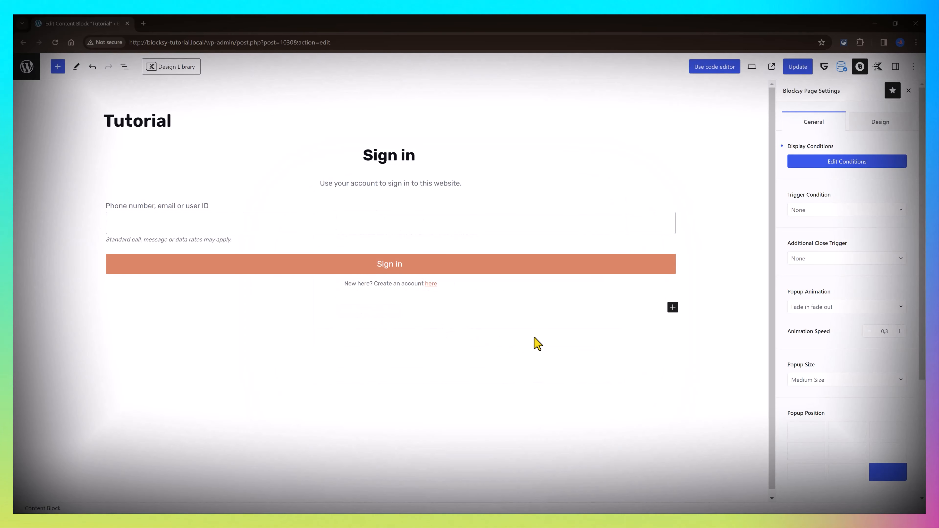
pyautogui.click(818, 214)
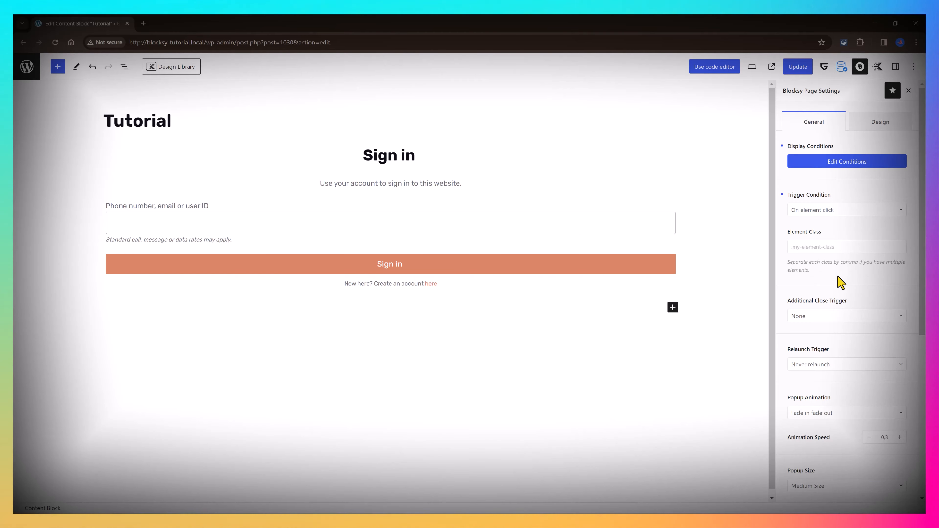
pyautogui.hotkey('ctrl', 's')
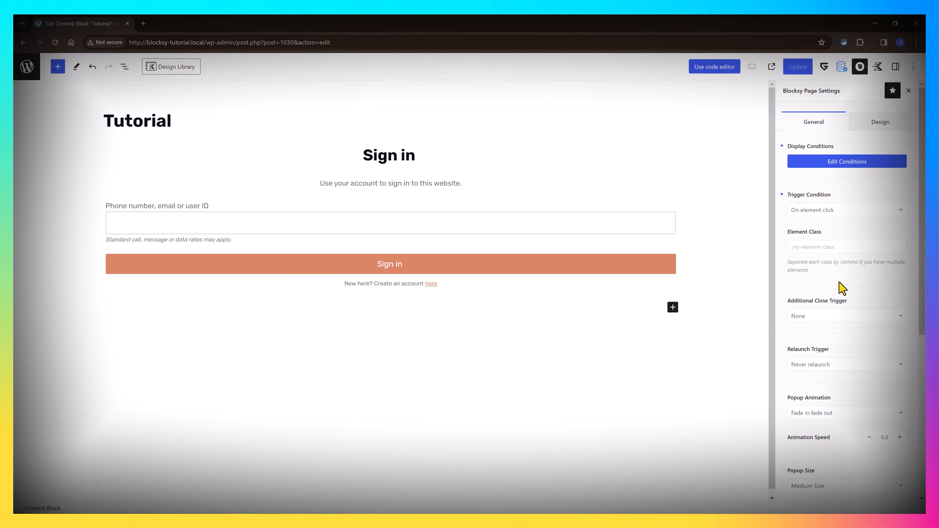
# - Set the popup animation to Slide in from left and the popup position to top right, and update the content block
pyautogui.click(835, 418)
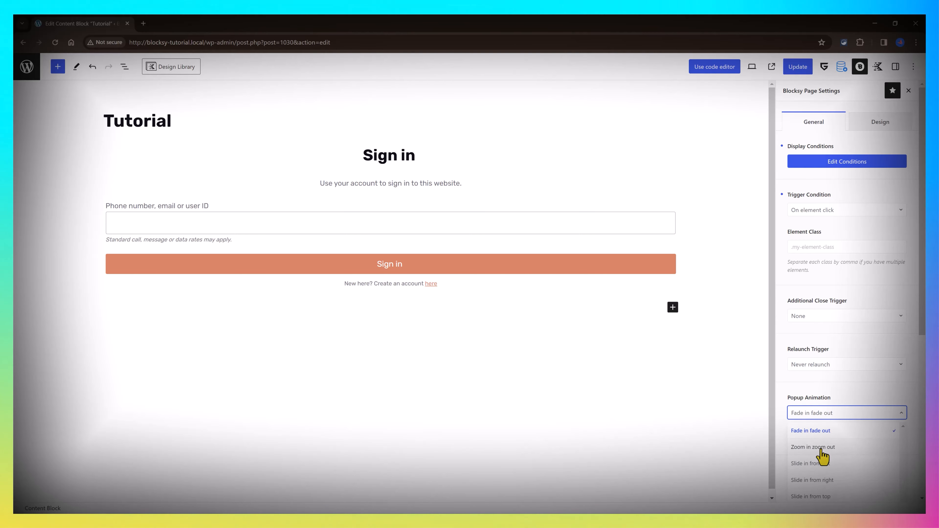
pyautogui.click(843, 464)
pyautogui.scroll(-2, 868, 426)
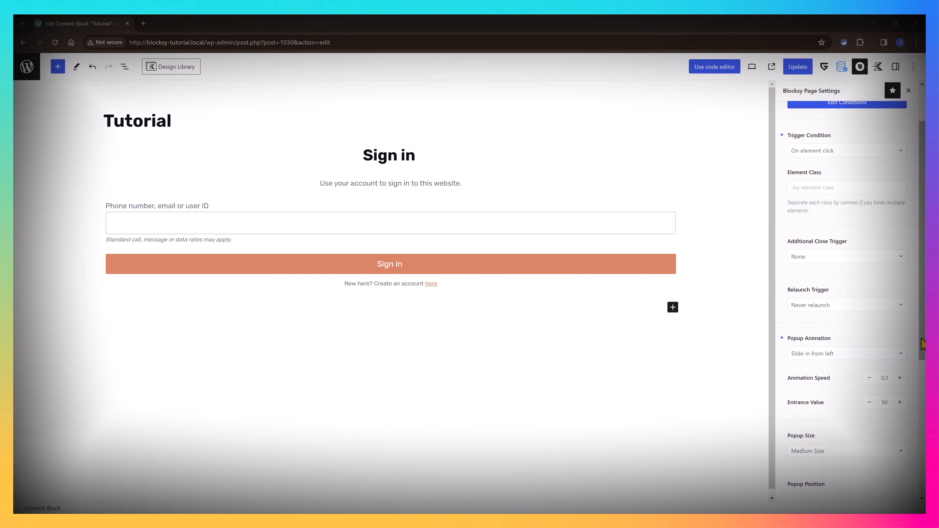
pyautogui.scroll(-3, 918, 402)
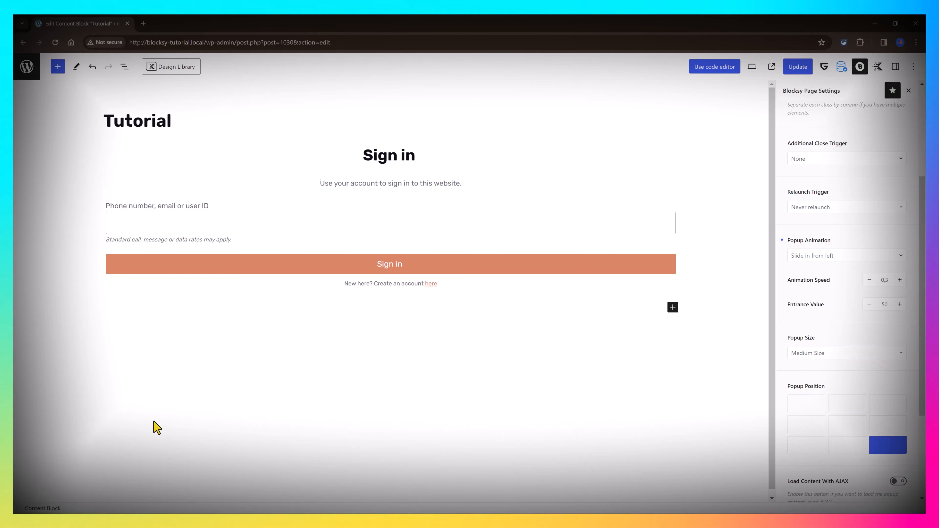
pyautogui.scroll(-1, 155, 427)
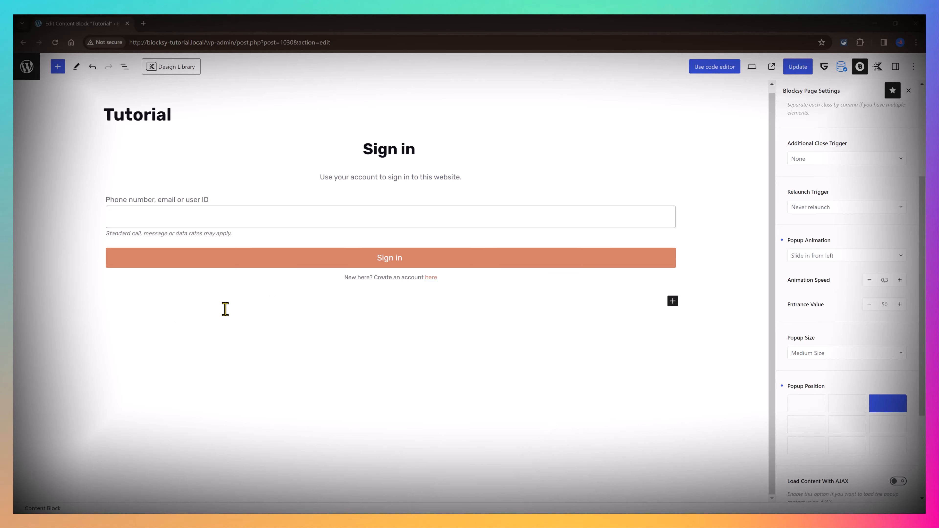
pyautogui.click(799, 71)
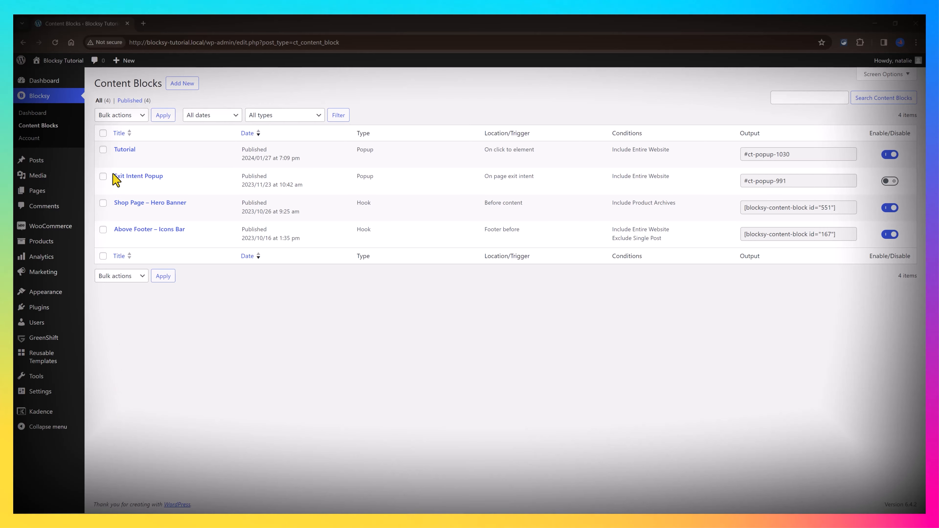
# - Copy the Tutorial popup's output ID from the content blocks list
pyautogui.moveTo(116, 167)
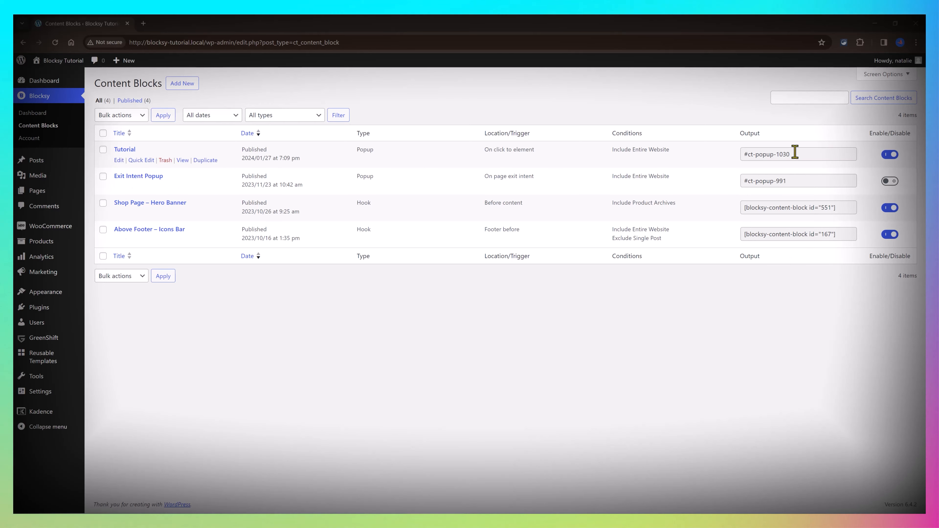
pyautogui.click(748, 153)
pyautogui.rightClick(775, 155)
pyautogui.click(799, 168)
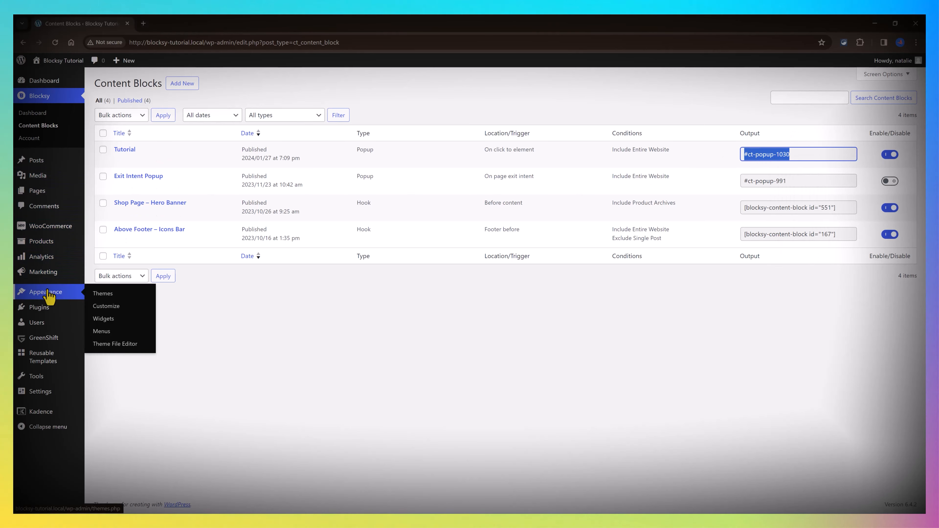
# - In the customizer, set the header's Sign in button to Open Popup with the Tutorial popup template
pyautogui.click(106, 306)
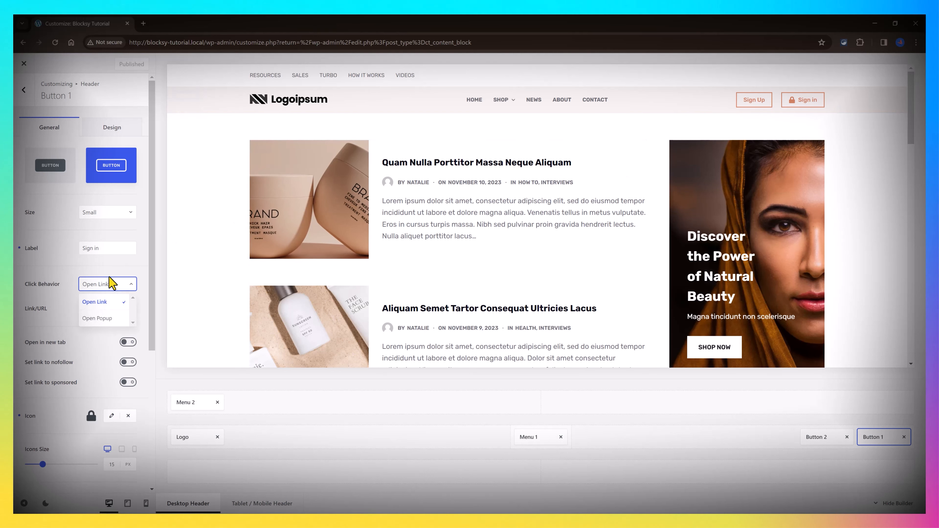
pyautogui.click(97, 318)
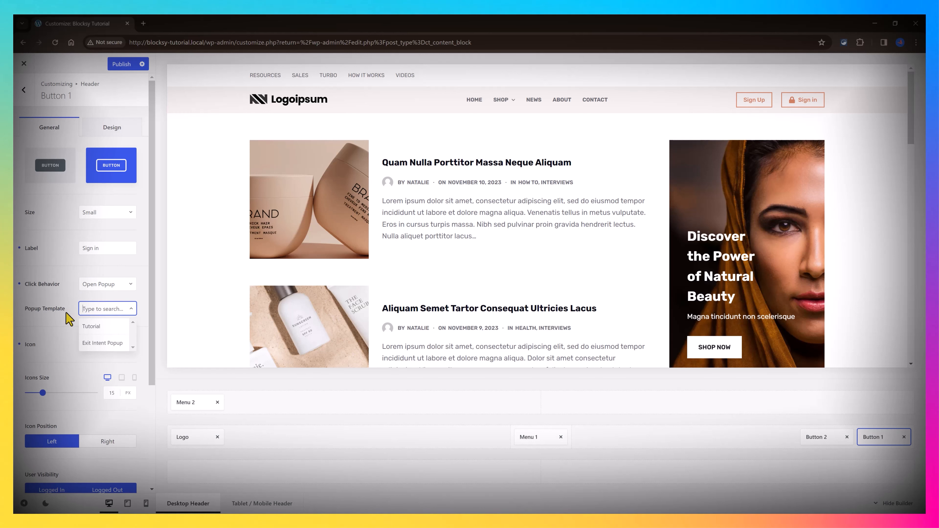
pyautogui.click(92, 326)
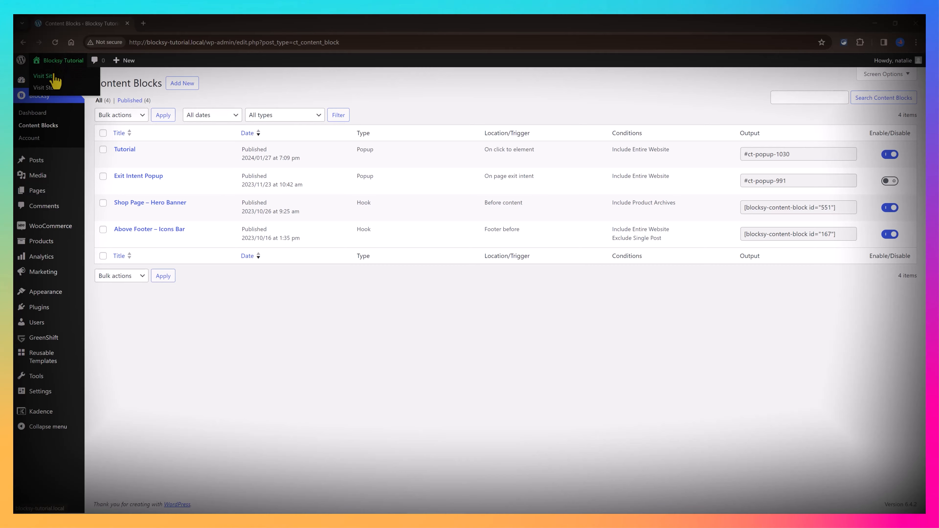
# - Open the live site in a new tab and test the header's Sign in popup and Shop submenu
pyautogui.rightClick(57, 75)
pyautogui.click(74, 82)
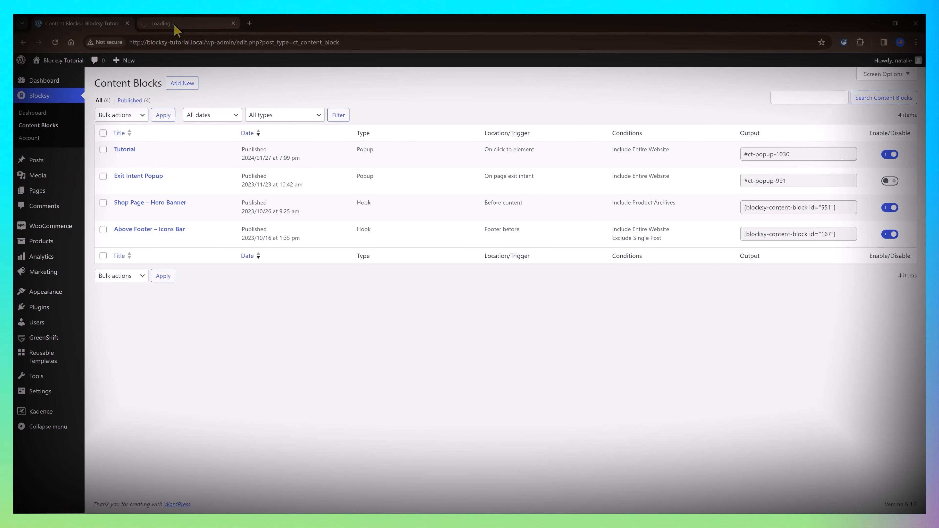
pyautogui.click(177, 26)
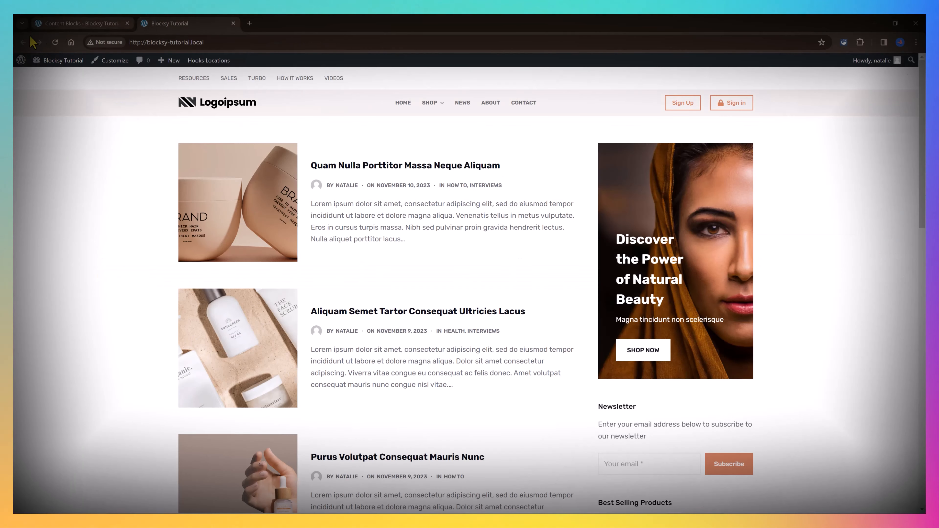
pyautogui.click(732, 105)
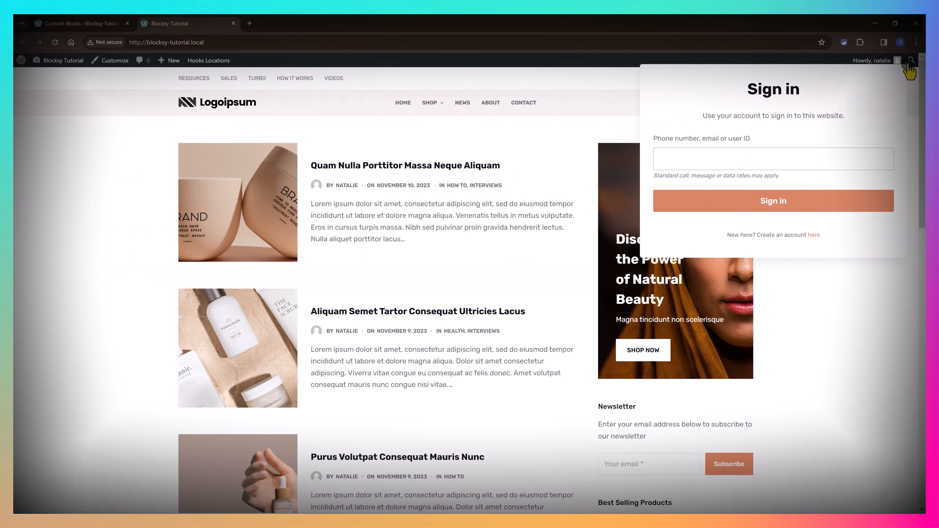
pyautogui.click(639, 120)
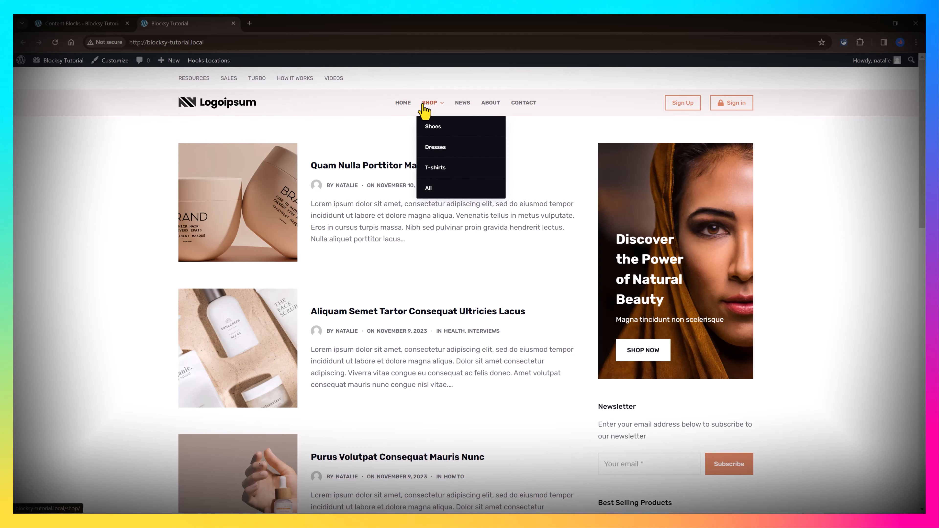
pyautogui.moveTo(444, 107)
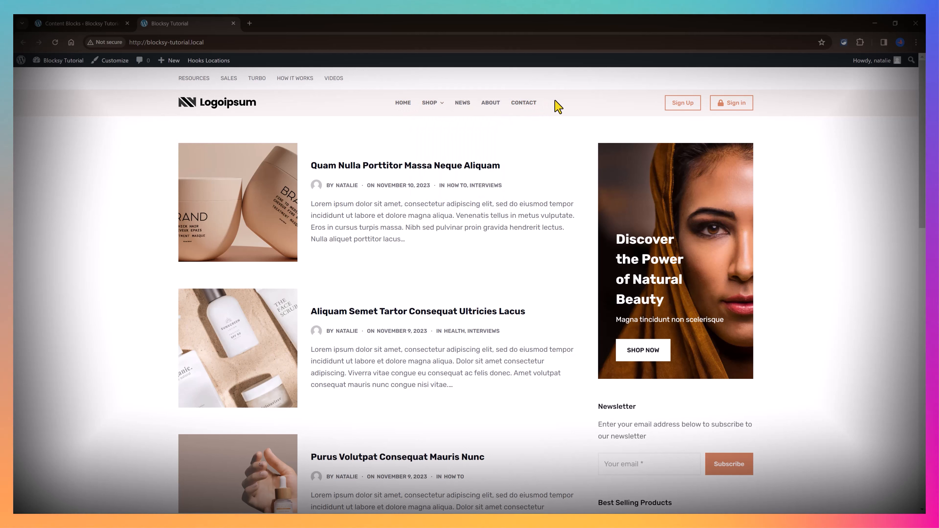